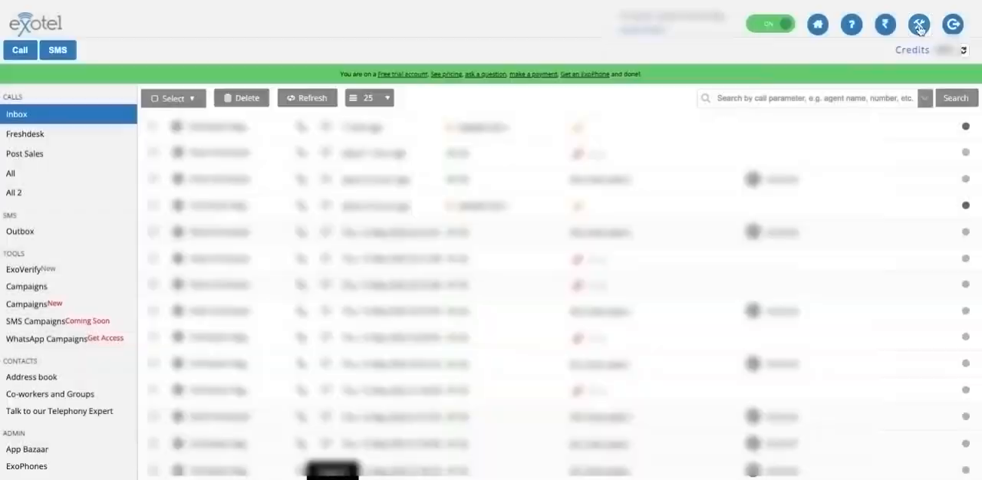
# Open the account's API settings, reveal the default API key's token, and highlight the account SID
pyautogui.click(920, 26)
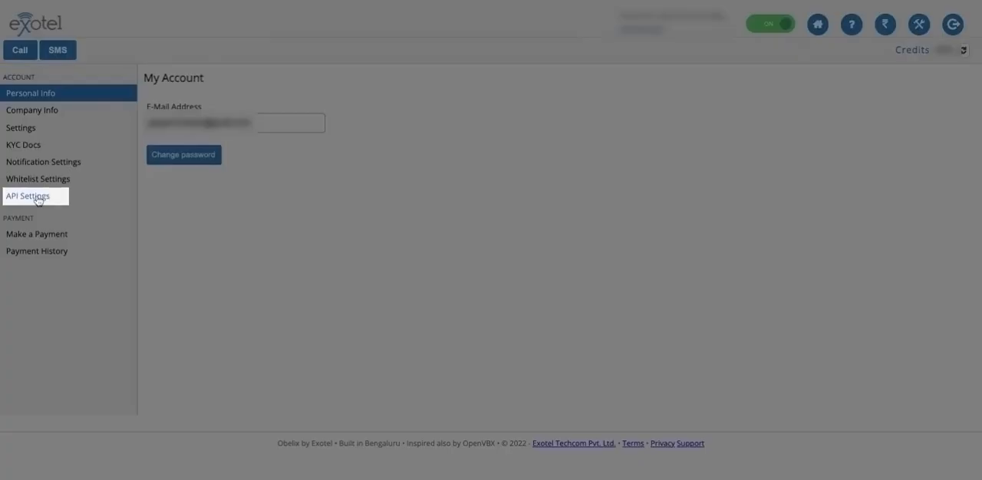
pyautogui.click(36, 198)
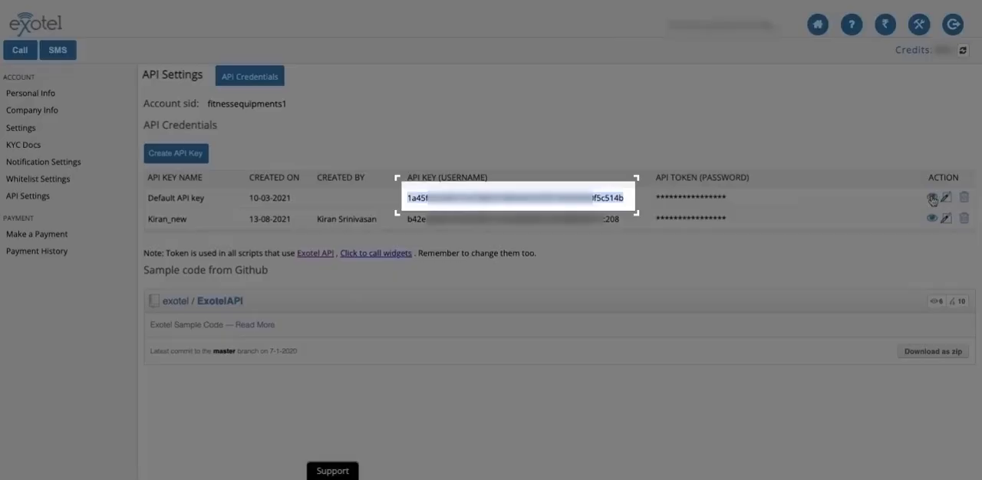
pyautogui.click(931, 197)
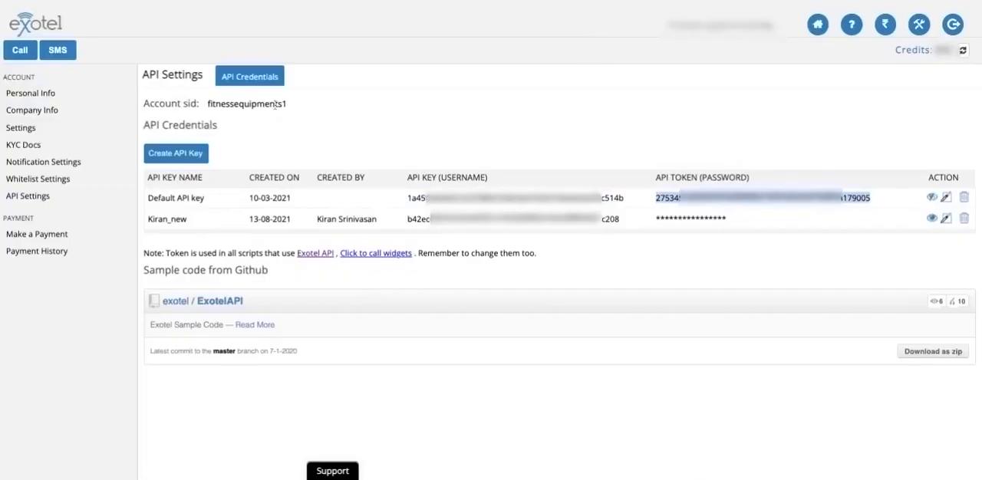
pyautogui.click(275, 105)
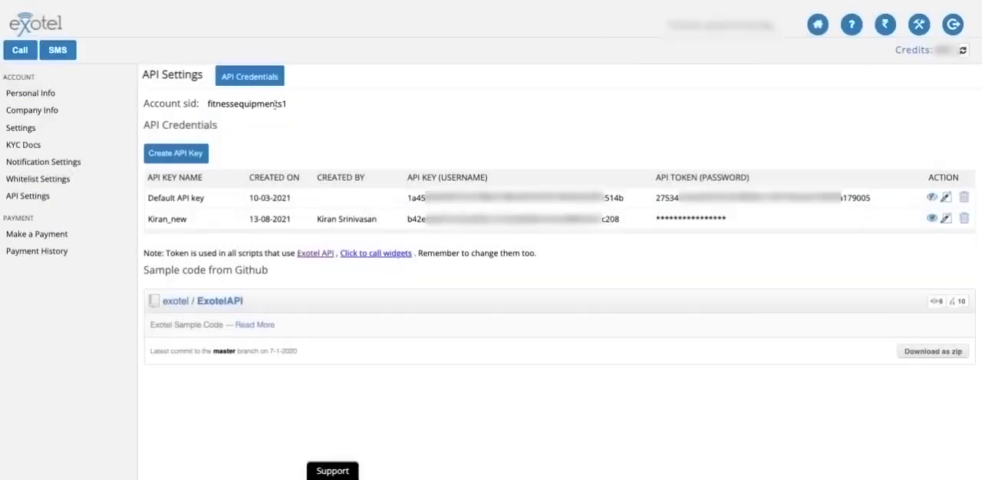
pyautogui.moveTo(183, 104); pyautogui.dragTo(332, 111)
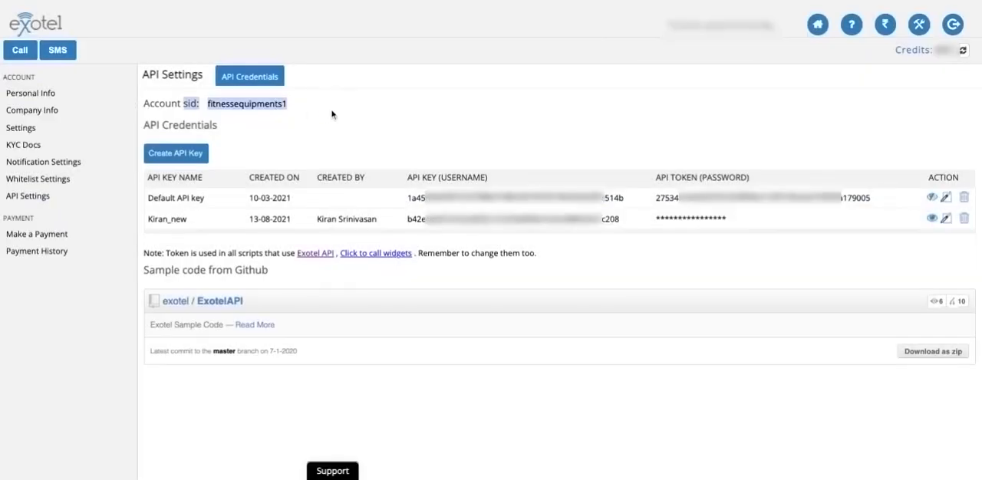
# Create a new custom app named Freshdesk in the App Bazaar
pyautogui.click(817, 27)
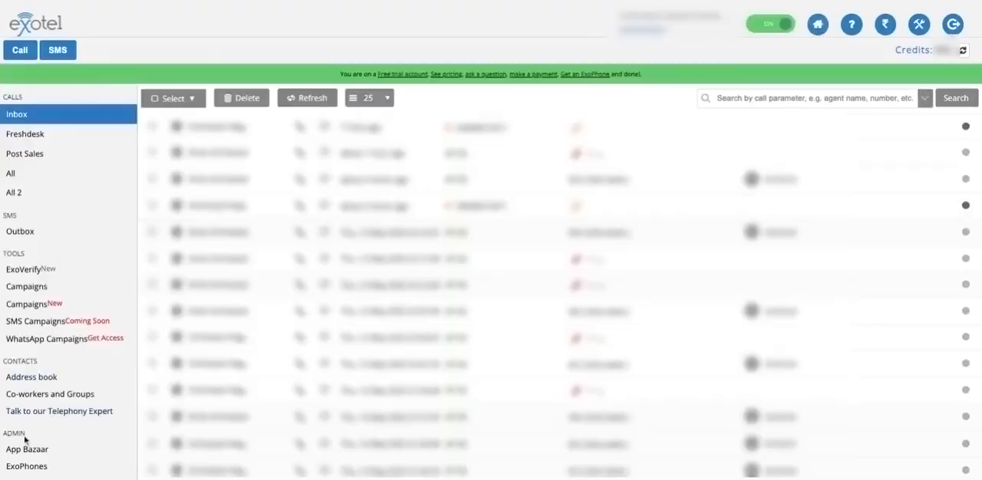
pyautogui.click(24, 453)
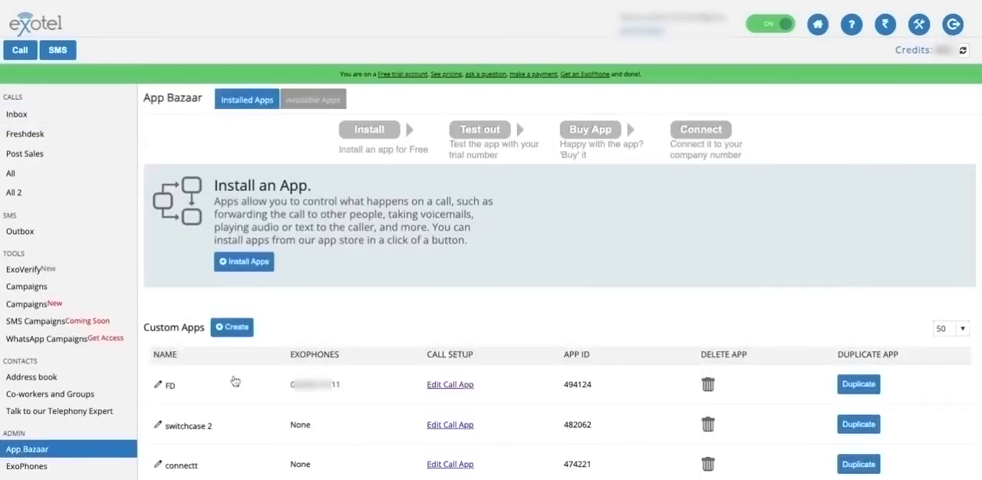
pyautogui.click(239, 327)
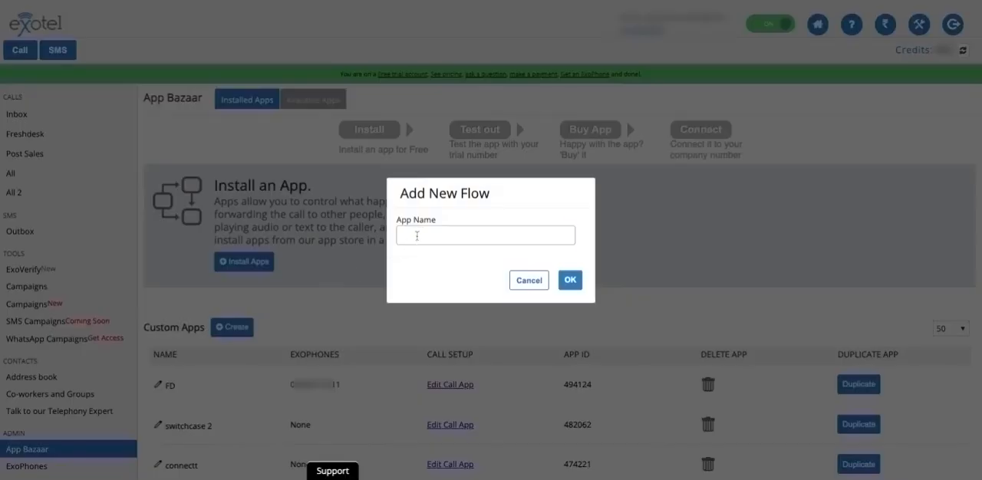
pyautogui.click(417, 235)
pyautogui.write('Fr')
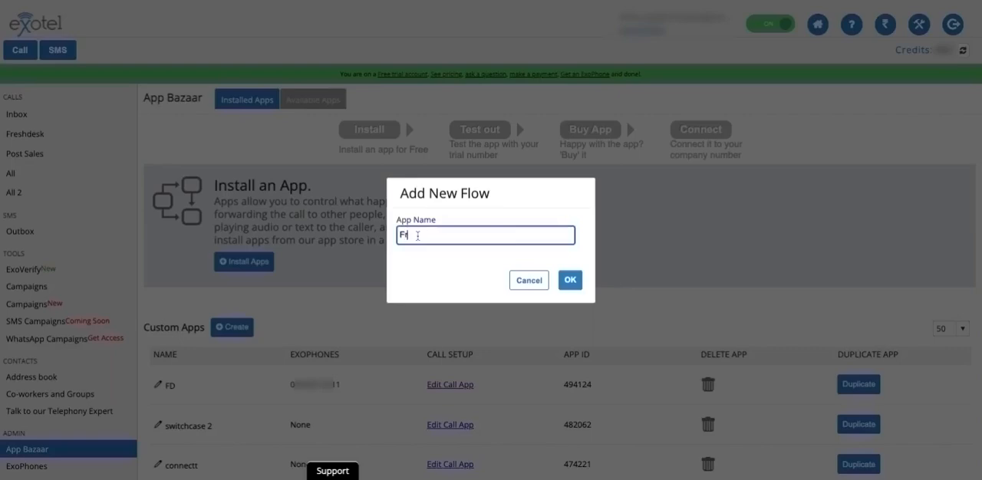
pyautogui.write('eshdesk')
pyautogui.click(569, 280)
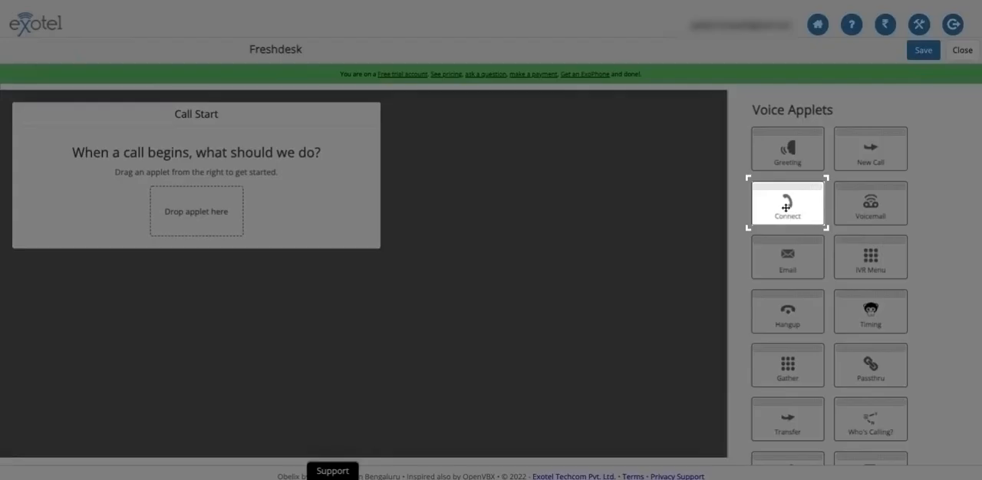
# Place a Connect applet at the start of the call and set it to dial the Freshdesk group
pyautogui.moveTo(785, 207); pyautogui.dragTo(197, 212)
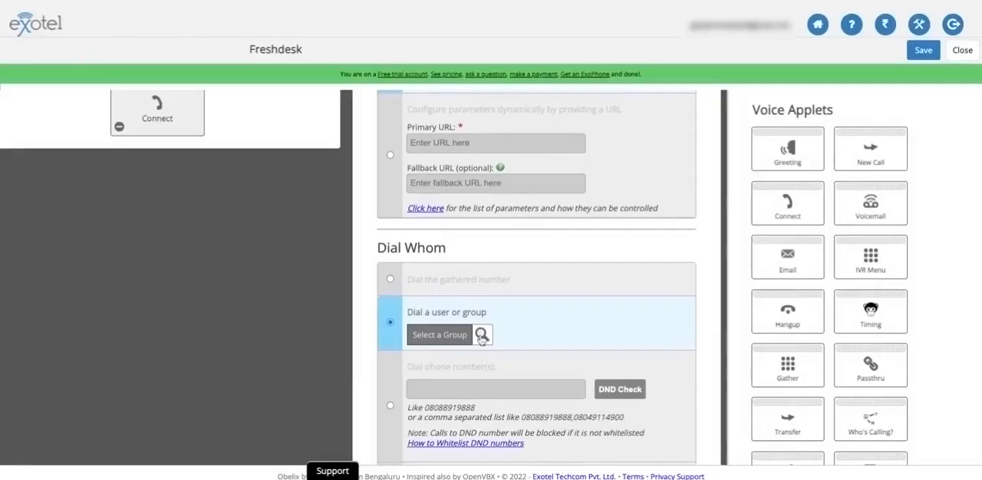
pyautogui.click(482, 336)
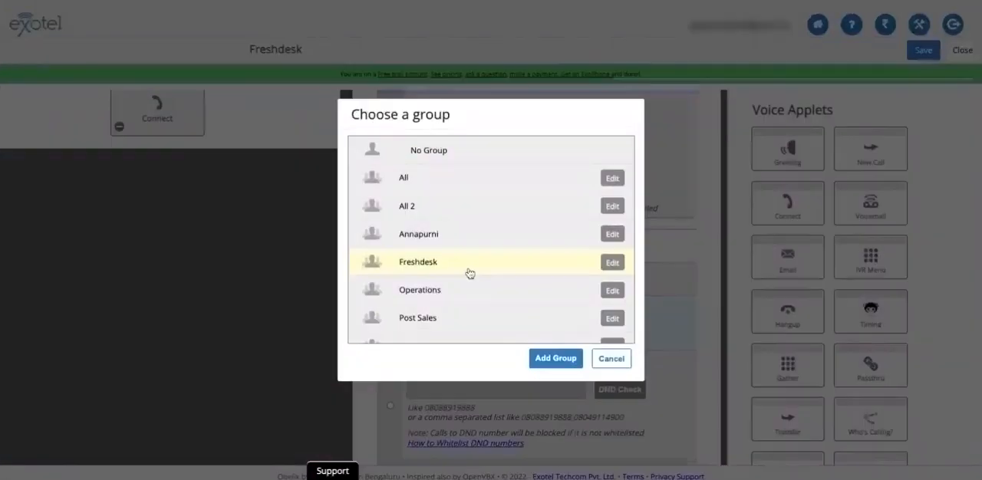
pyautogui.click(470, 274)
# Set the Connect applet's call distribution to Sequentially and enable call recording
pyautogui.scroll(-5, 470, 274)
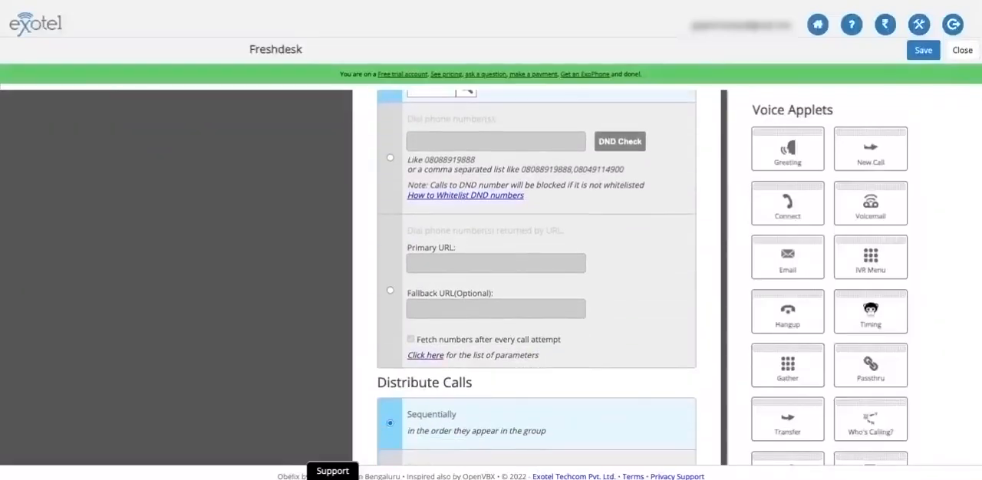
pyautogui.scroll(-2, 453, 307)
pyautogui.scroll(-1, 448, 311)
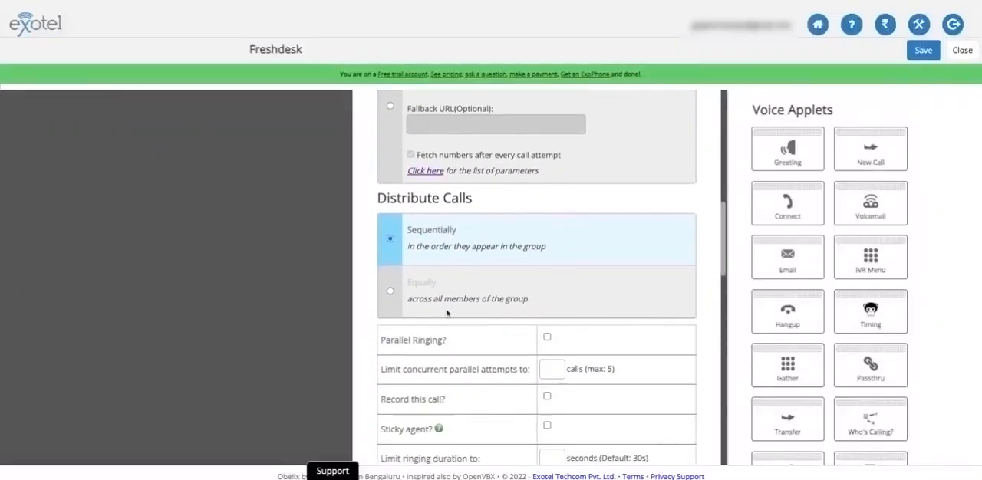
pyautogui.click(391, 293)
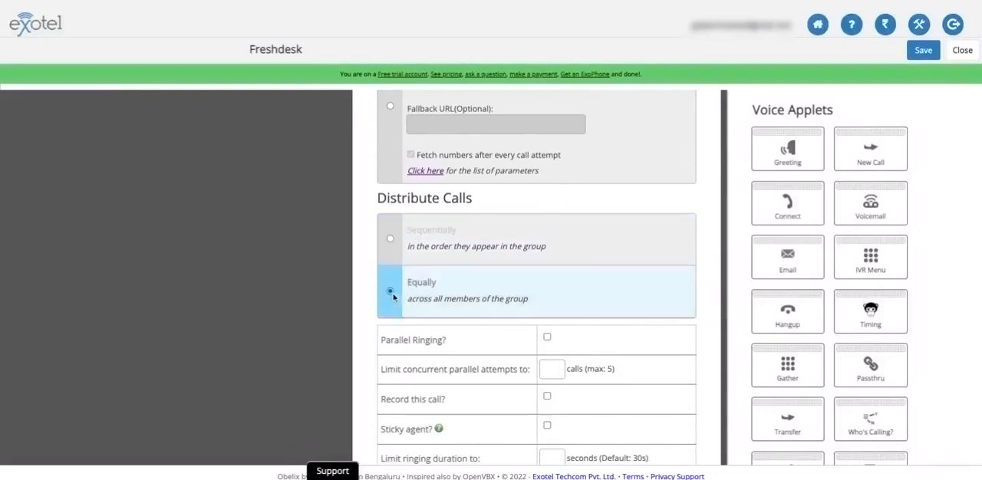
pyautogui.click(391, 240)
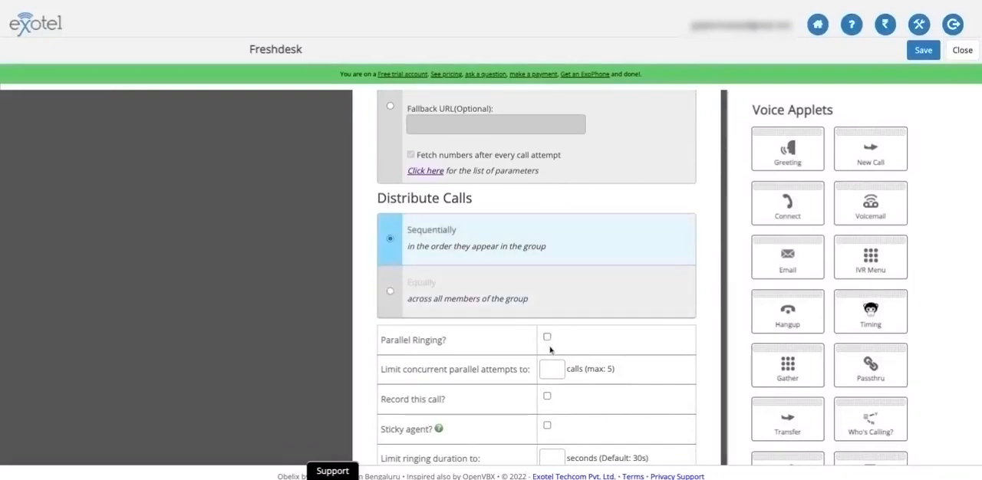
pyautogui.scroll(-1, 551, 351)
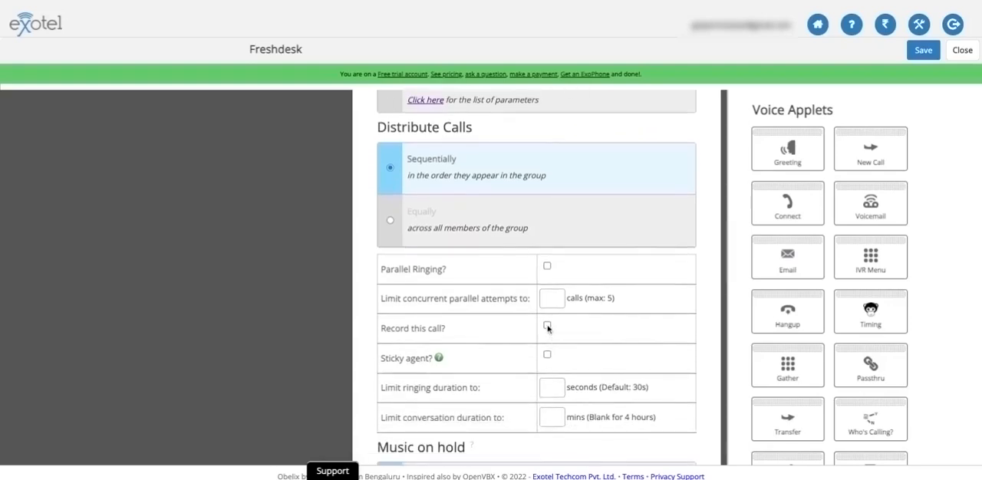
pyautogui.click(547, 327)
# Paste the call-events URL with event=pop, including the API credentials, as the Connect applet's popup URL
pyautogui.scroll(-4, 547, 384)
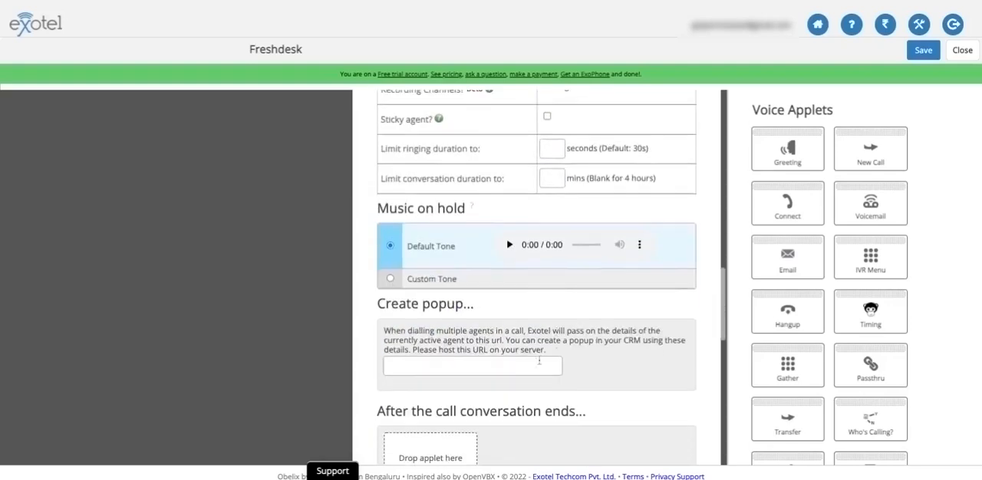
pyautogui.click(529, 366)
pyautogui.hotkey('ctrl', 'v')
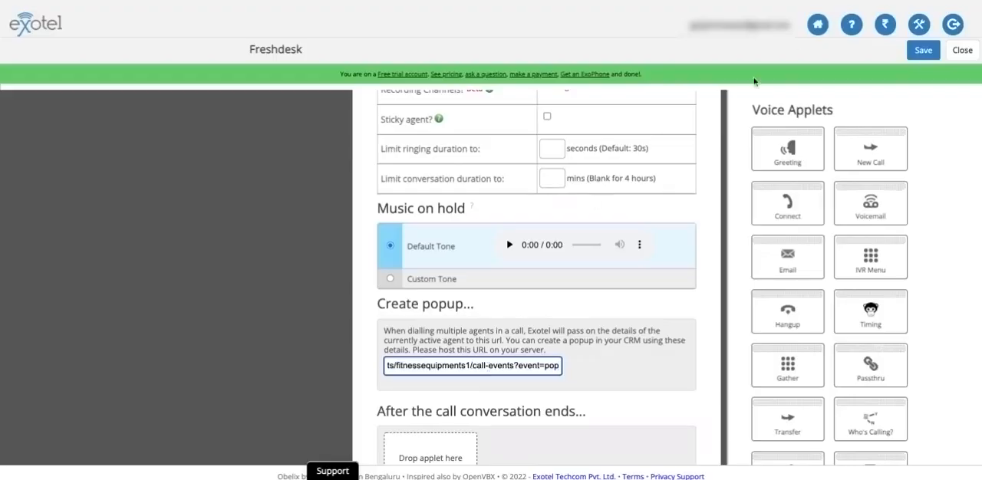
# Add a Passthru applet for when the call conversation ends, paste its URL containing the API key and token, and make it async
pyautogui.scroll(-1, 447, 307)
pyautogui.scroll(-2, 447, 307)
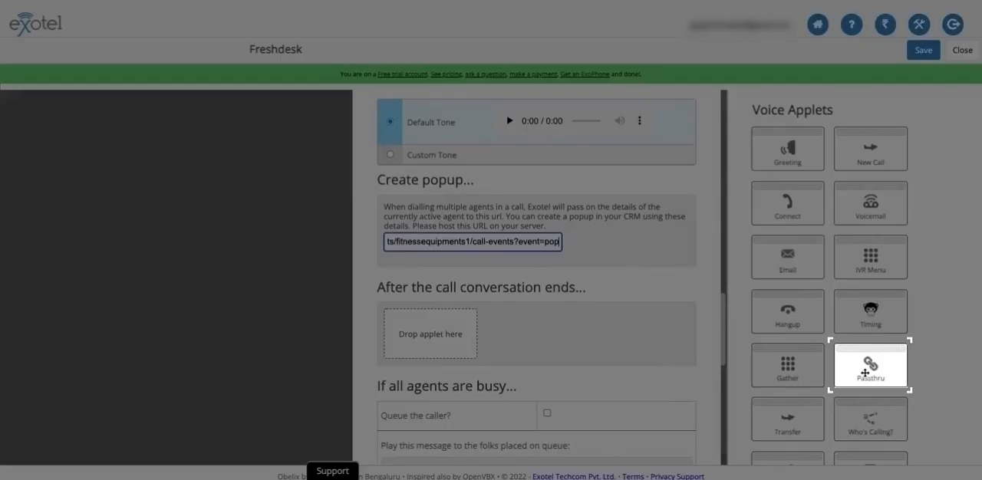
pyautogui.moveTo(865, 373); pyautogui.dragTo(468, 344)
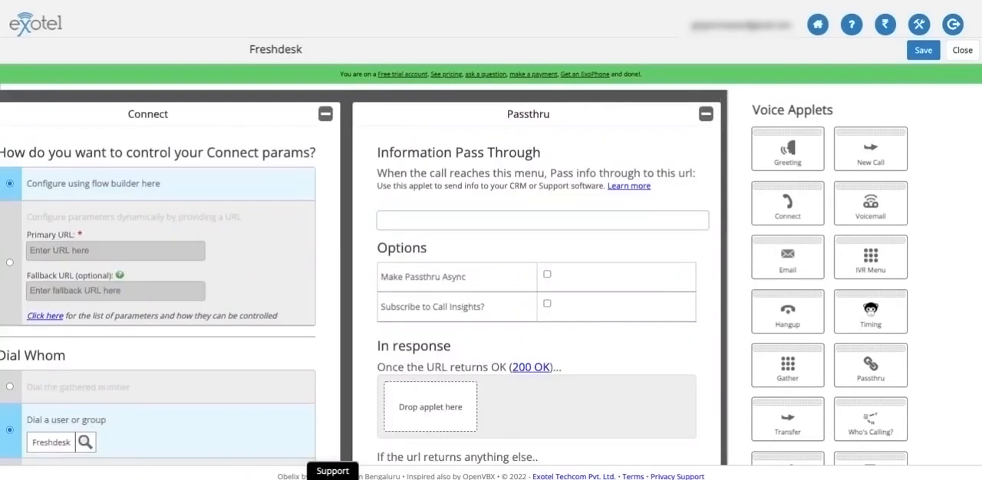
pyautogui.click(517, 220)
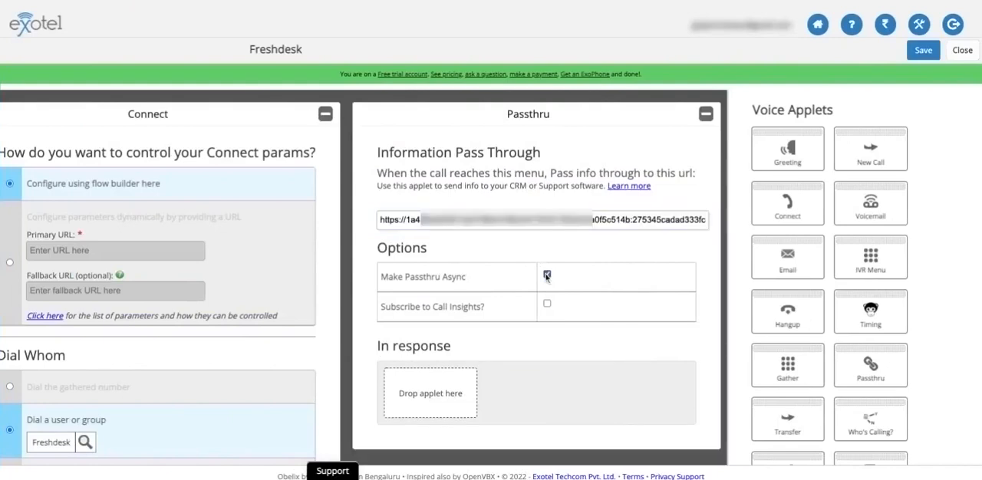
pyautogui.click(546, 277)
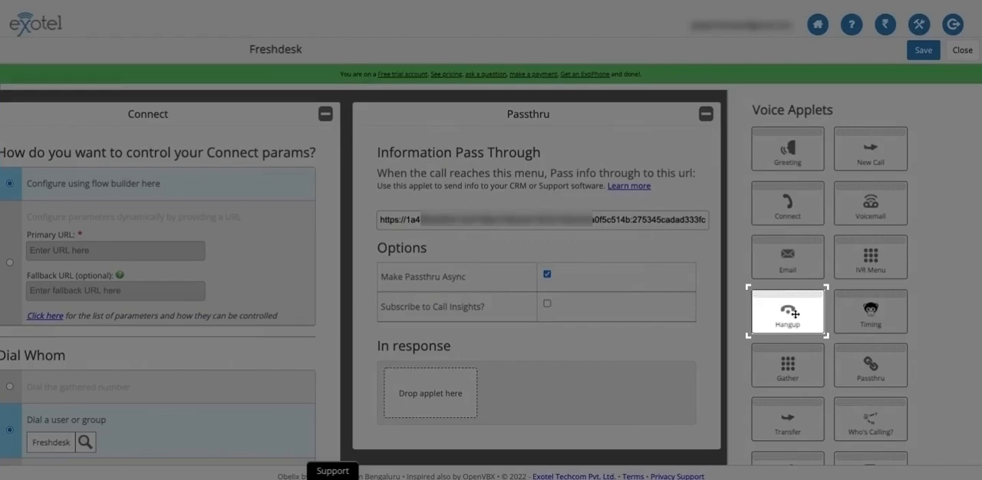
# Add a Hangup applet as the Passthru's response, then collapse both applets to return to the Connect settings
pyautogui.moveTo(794, 313); pyautogui.dragTo(441, 387)
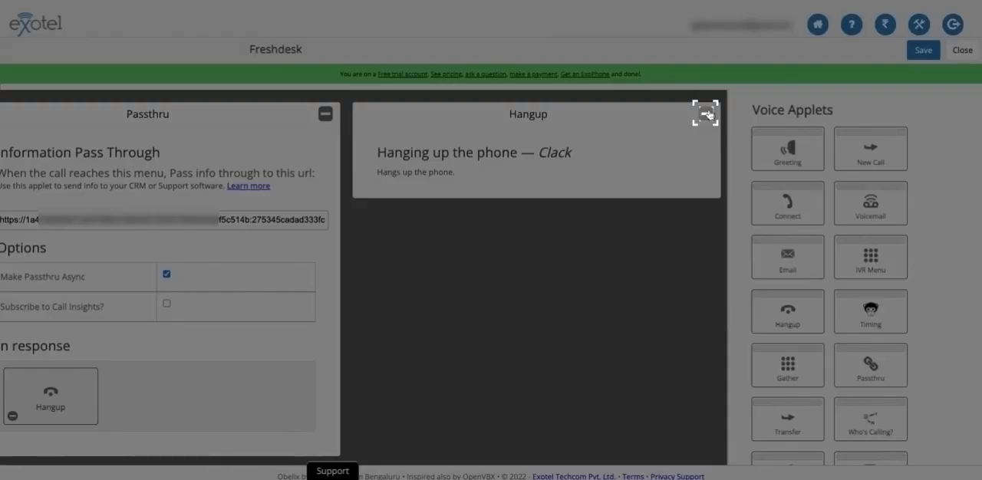
pyautogui.click(705, 114)
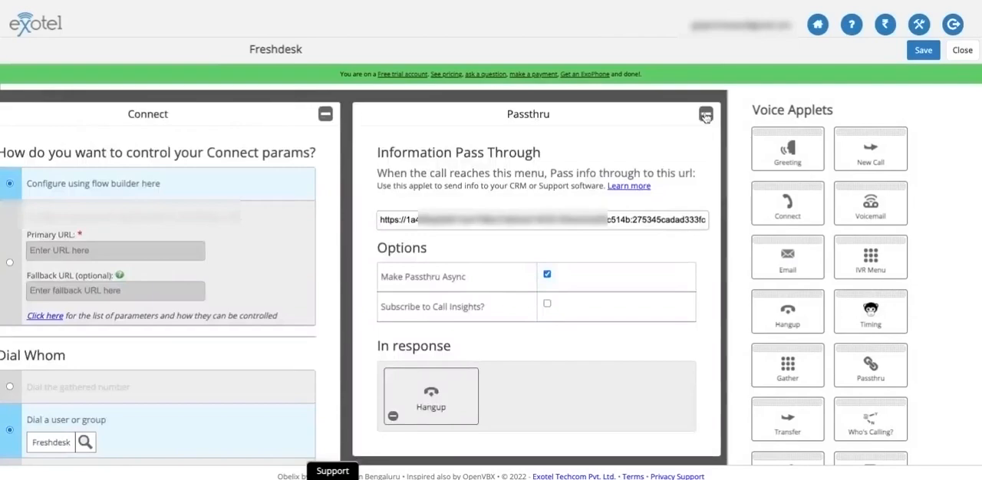
pyautogui.click(705, 113)
# Set the Connect applet's "If nobody answers" action to Go to and attach a Passthru applet
pyautogui.scroll(-20, 536, 276)
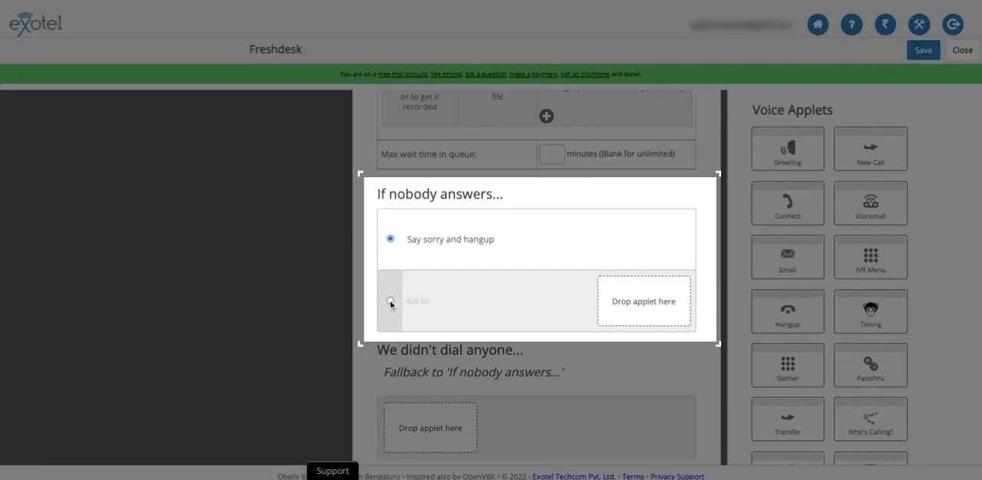
pyautogui.click(390, 300)
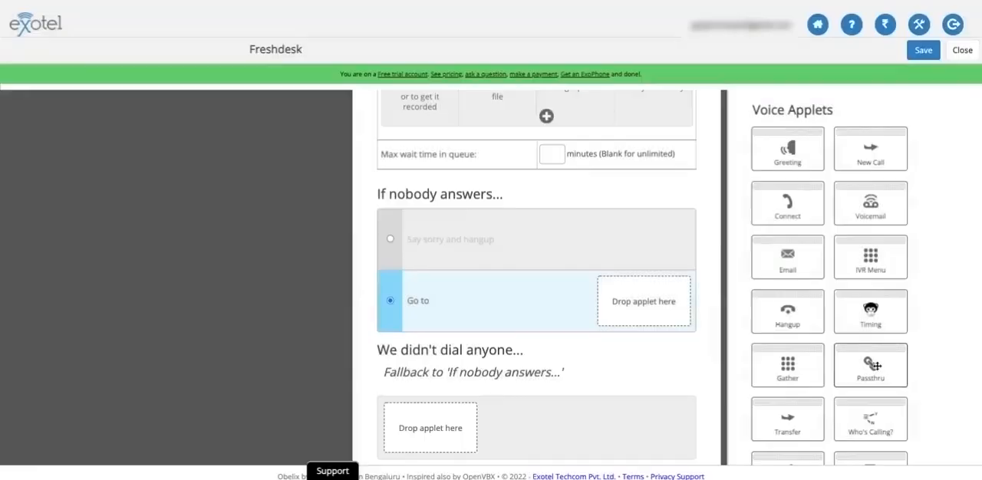
pyautogui.moveTo(875, 366); pyautogui.dragTo(644, 301)
# Make the unanswered-call Passthru async with the event=missed call-events URL containing the API credentials, and save the flow
pyautogui.click(526, 218)
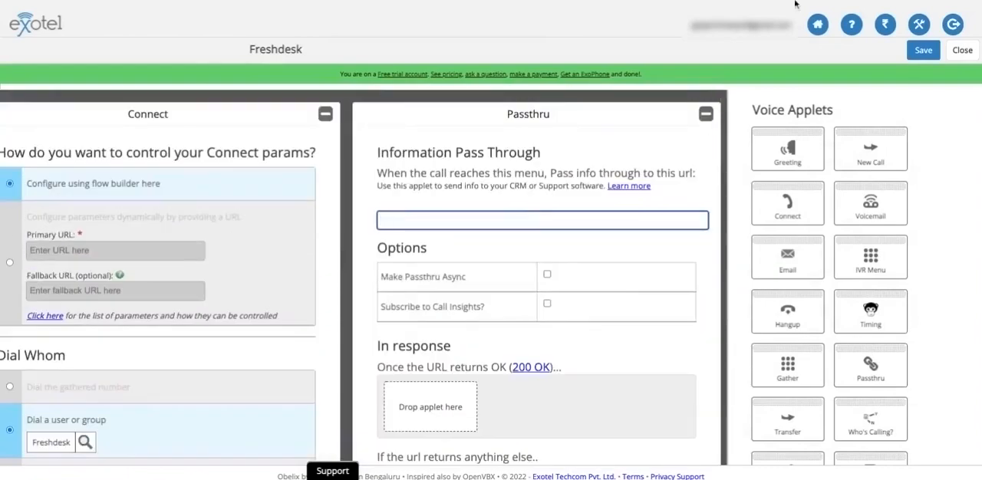
pyautogui.hotkey('ctrl', 'v')
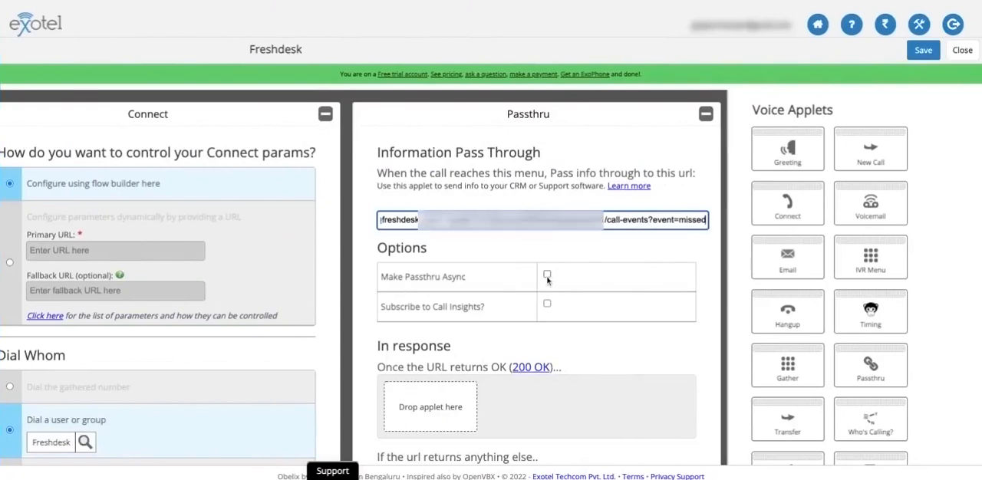
pyautogui.click(546, 275)
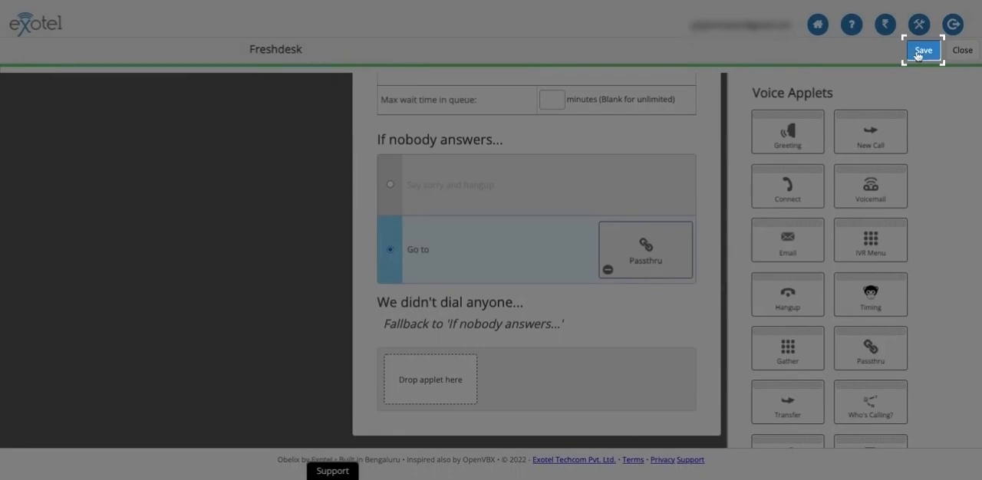
pyautogui.click(920, 51)
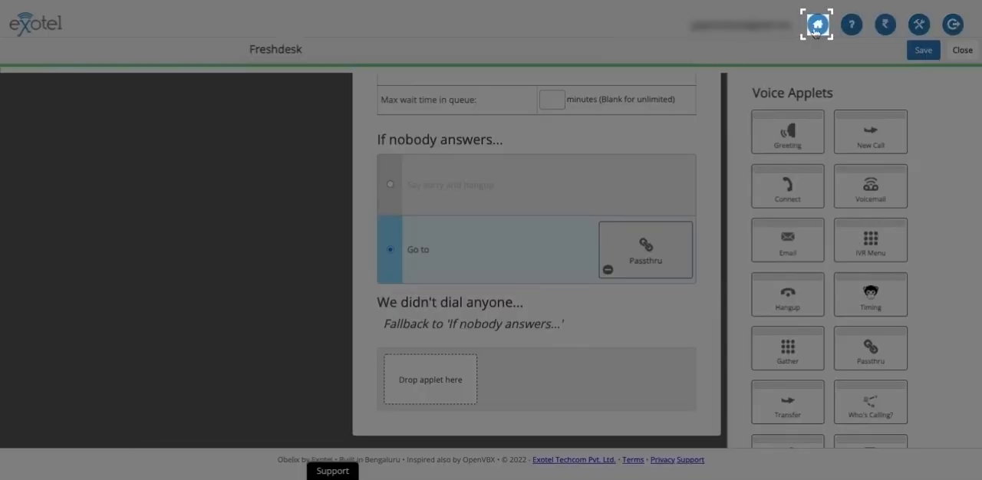
# Assign the saved call flow to the landline number in the ExoPhones list and confirm the call flow change
pyautogui.click(817, 25)
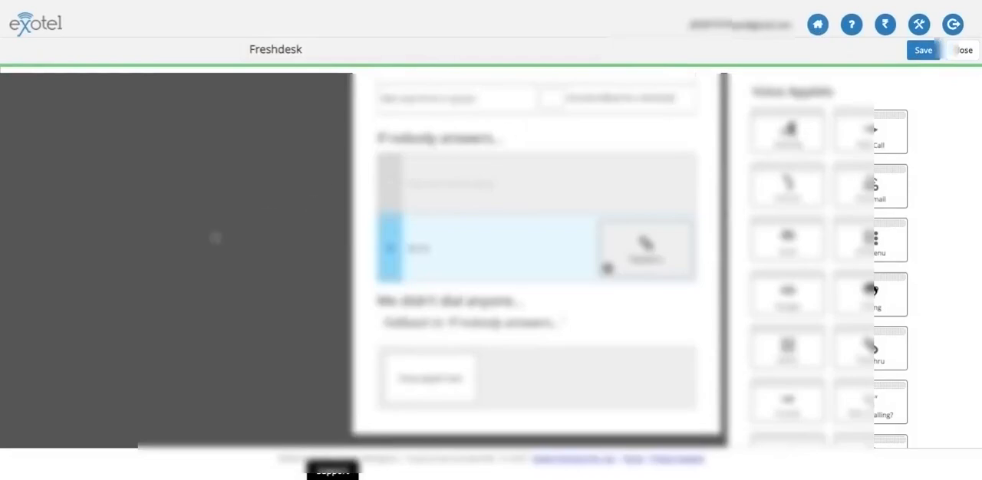
pyautogui.scroll(-1, 75, 355)
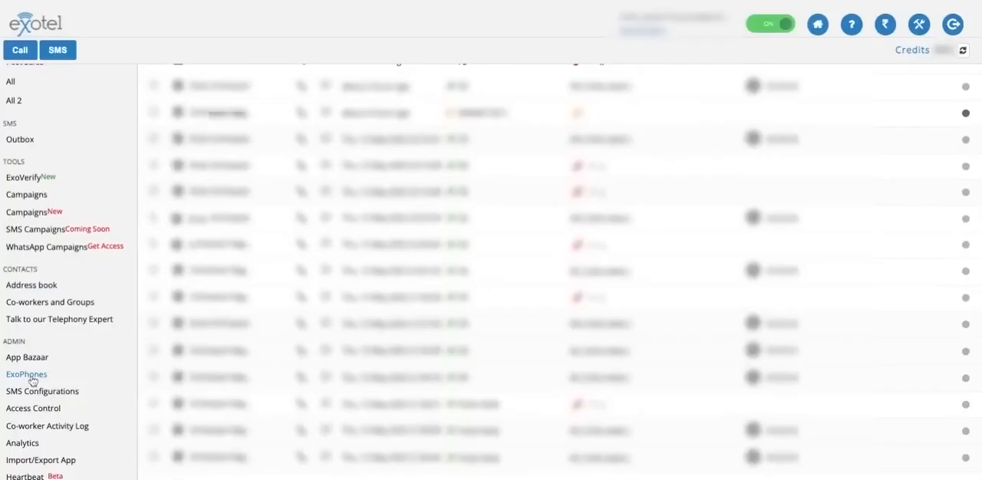
pyautogui.click(31, 377)
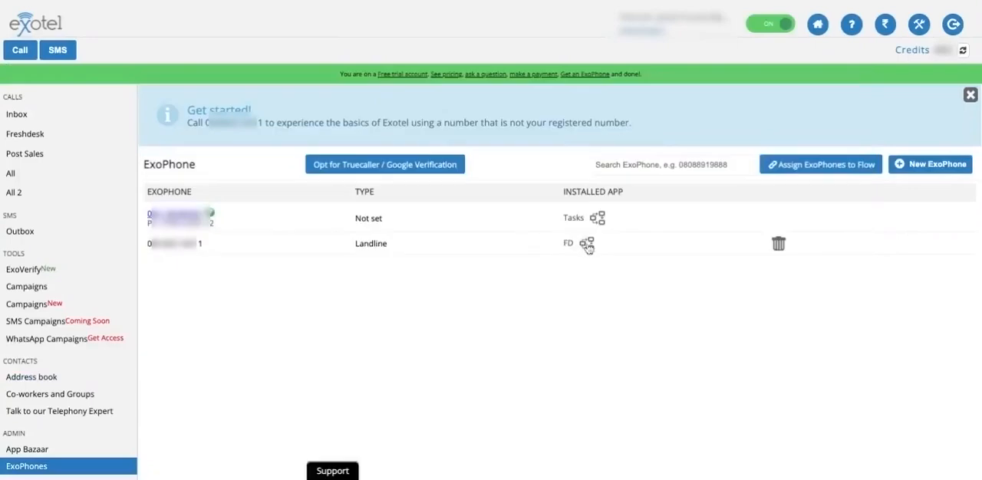
pyautogui.click(587, 244)
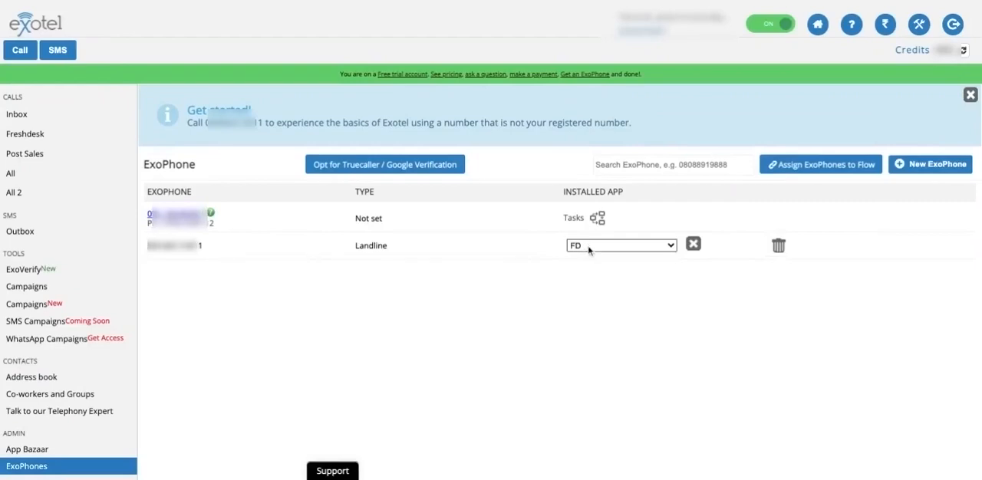
pyautogui.click(590, 250)
pyautogui.click(595, 262)
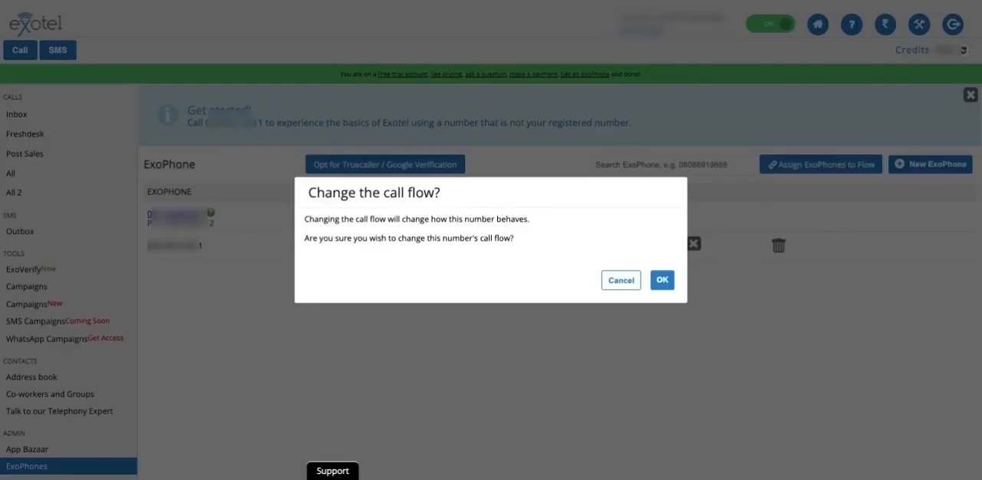
pyautogui.click(661, 281)
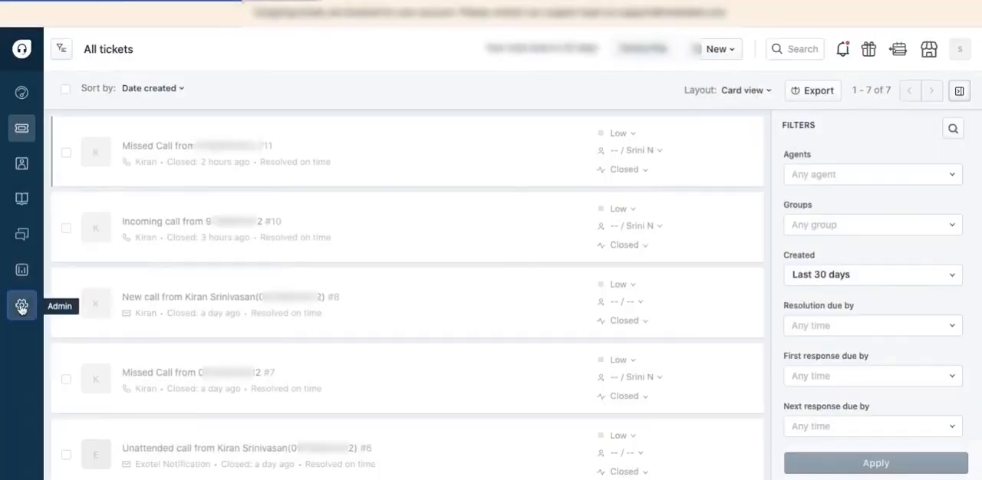
# Switch to Freshdesk and open the Apps page under the Support Operations admin settings
pyautogui.click(22, 307)
pyautogui.scroll(-3, 409, 284)
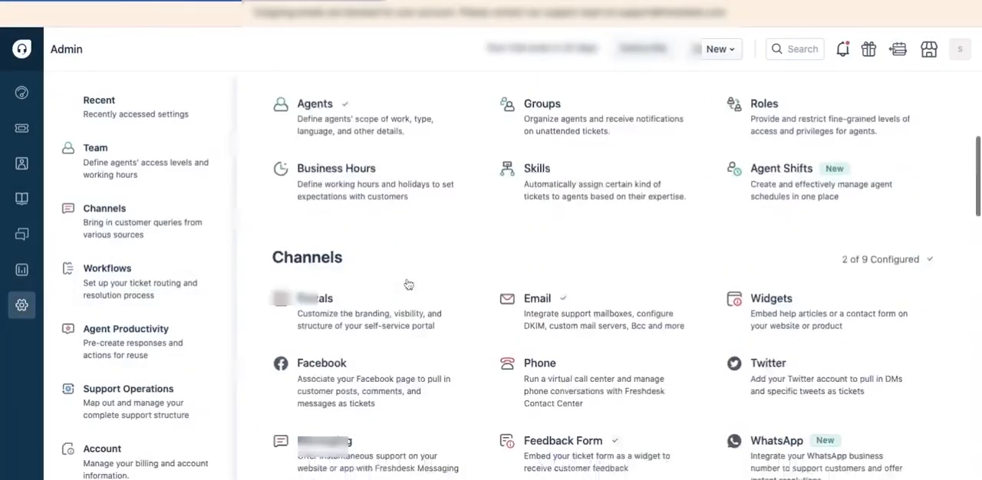
pyautogui.scroll(-12, 408, 285)
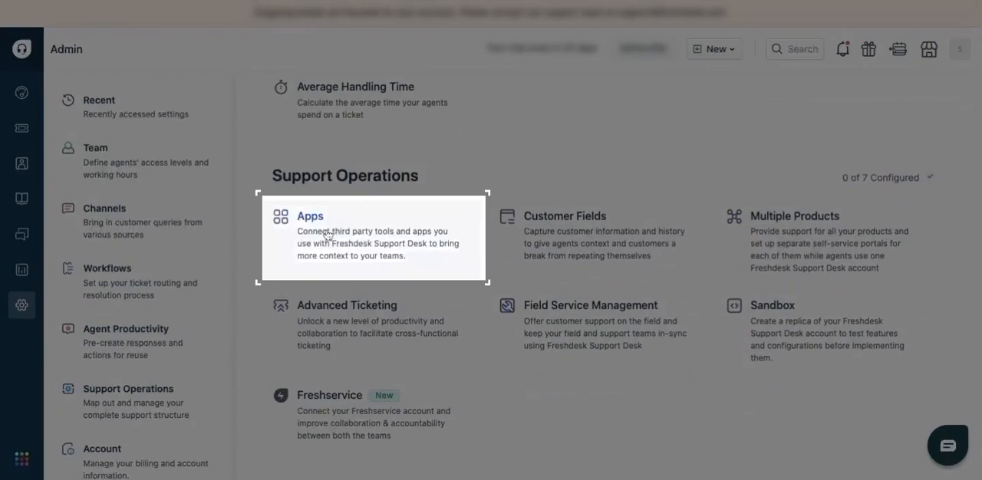
pyautogui.click(326, 235)
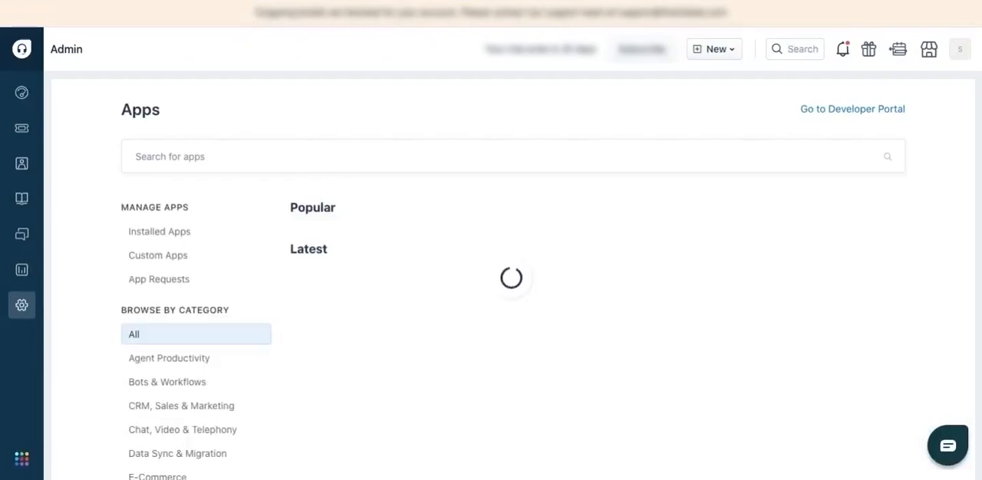
# Search the app directory for Exotel and start installing the Exotel CTI app
pyautogui.click(327, 156)
pyautogui.write('Exotel')
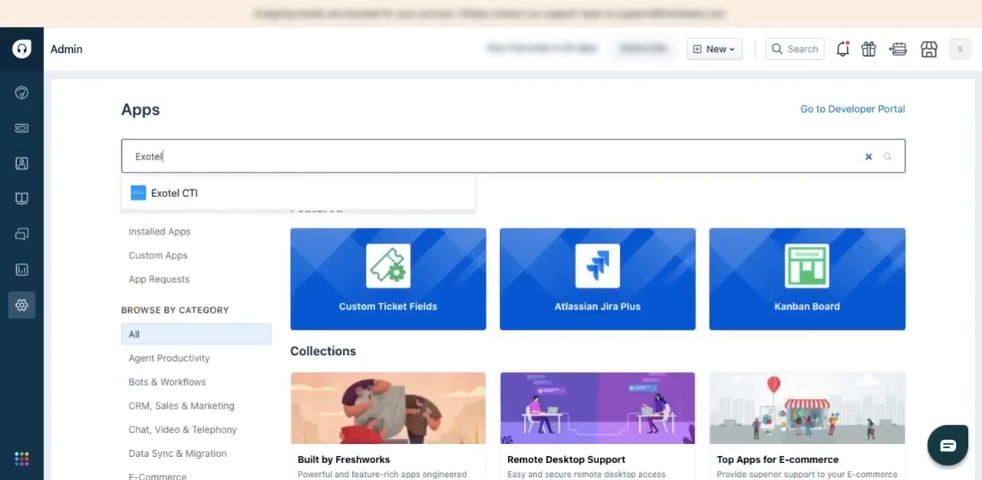
pyautogui.click(193, 193)
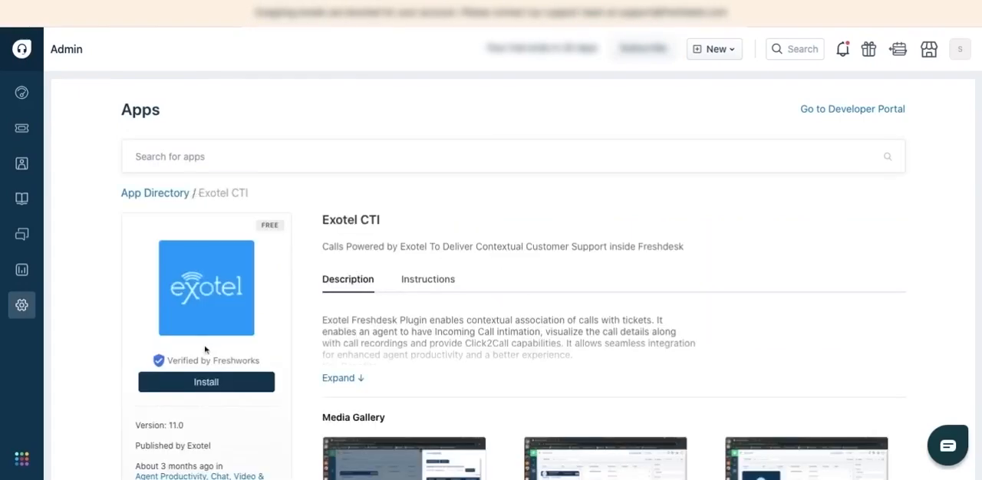
pyautogui.click(205, 383)
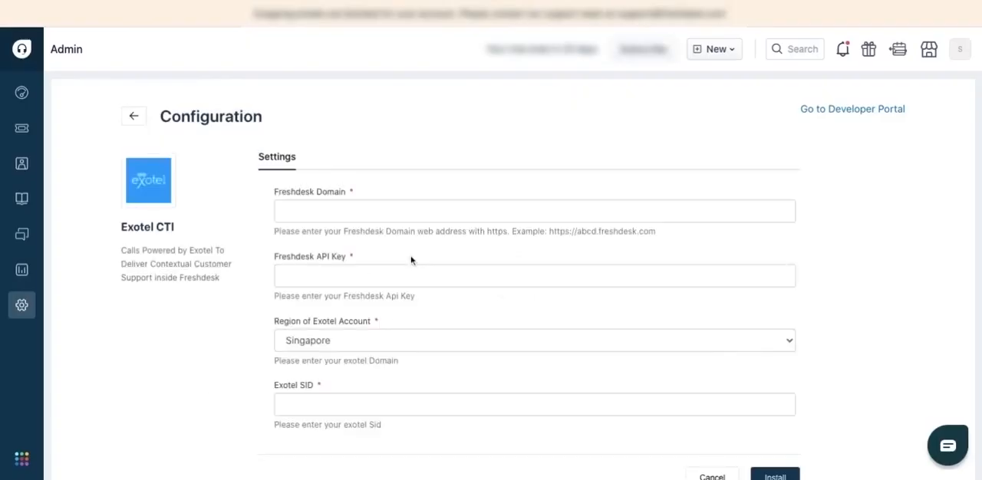
# Enter the https Freshdesk domain and the Freshdesk API key from the profile settings in the Exotel CTI configuration
pyautogui.scroll(-1, 411, 260)
pyautogui.scroll(1, 411, 260)
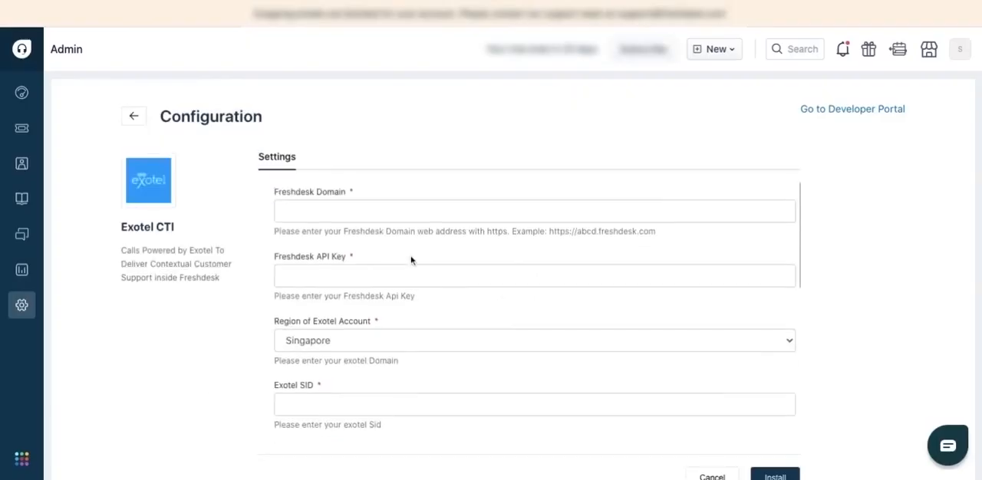
pyautogui.click(410, 212)
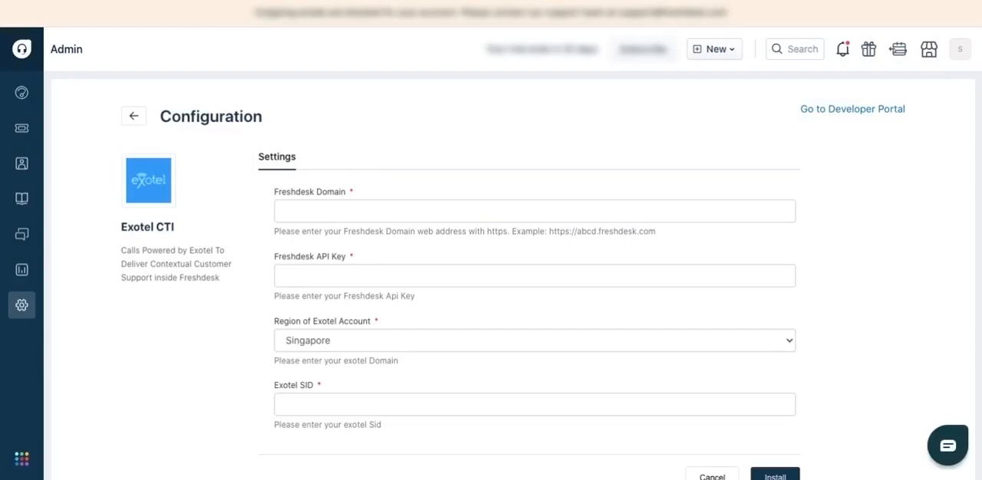
pyautogui.click(350, 213)
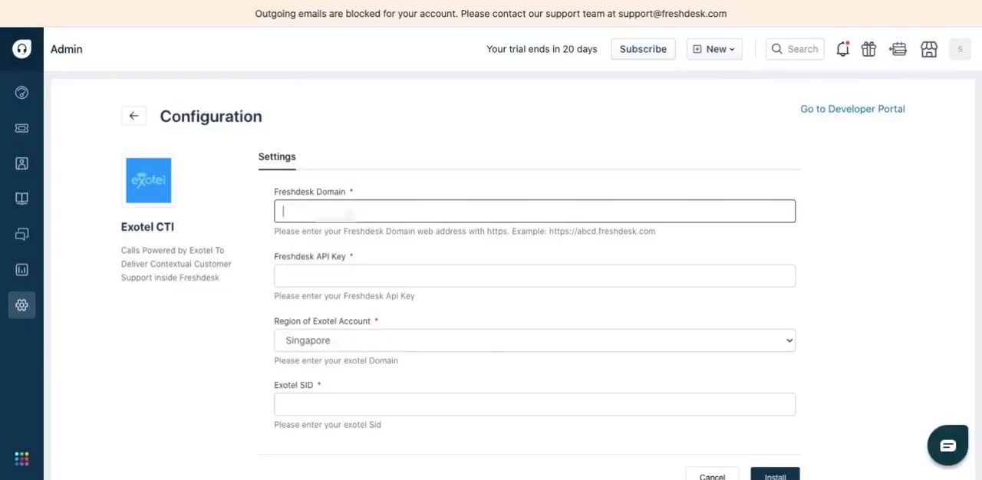
pyautogui.hotkey('ctrl', 'v')
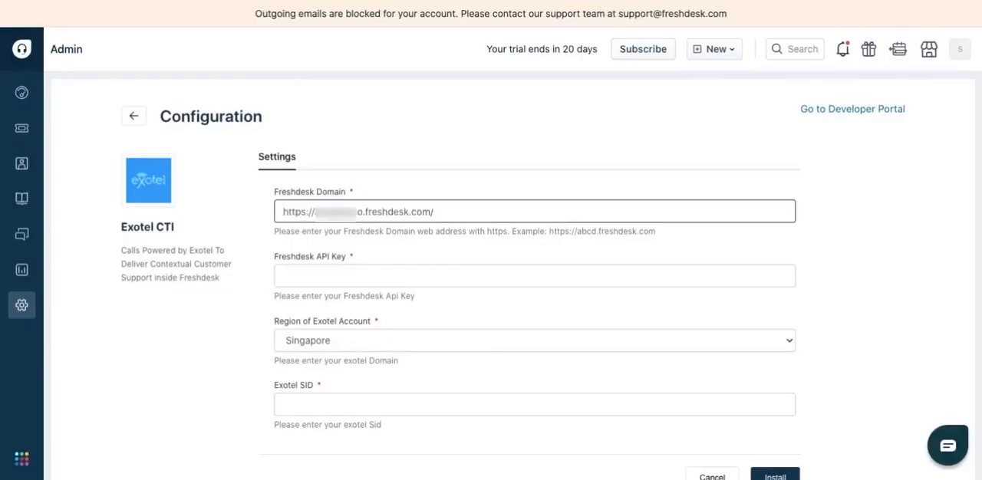
pyautogui.click(363, 273)
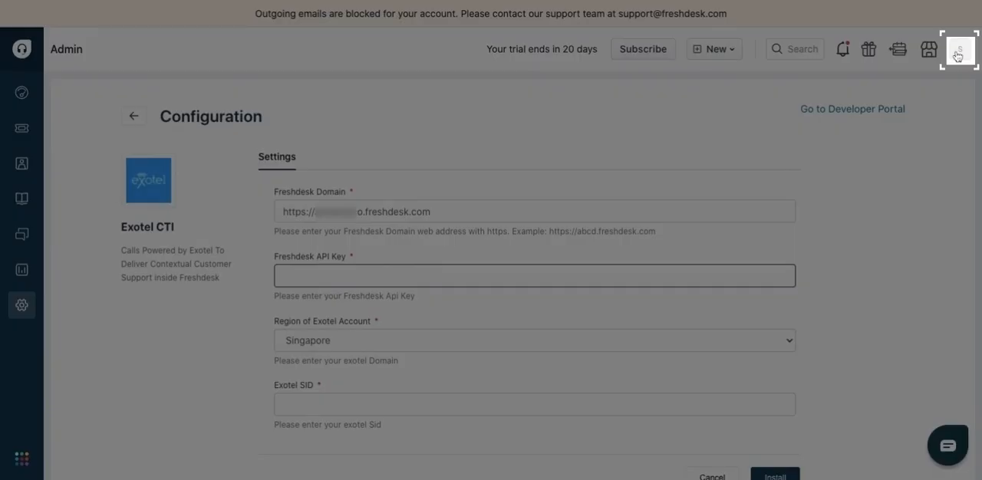
pyautogui.click(958, 56)
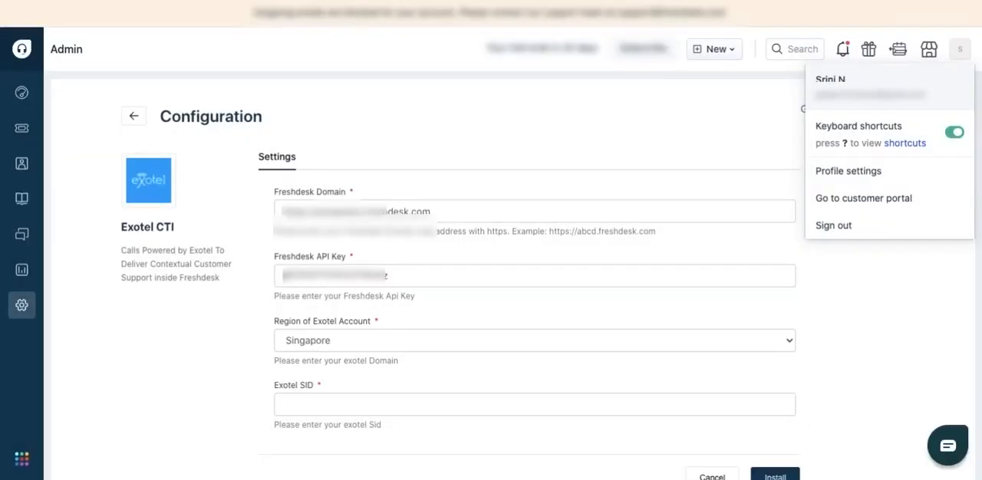
# Enter the Exotel account SID, Exotel API key and Exotel API token in the Exotel CTI configuration
pyautogui.scroll(-1, 314, 345)
pyautogui.click(307, 342)
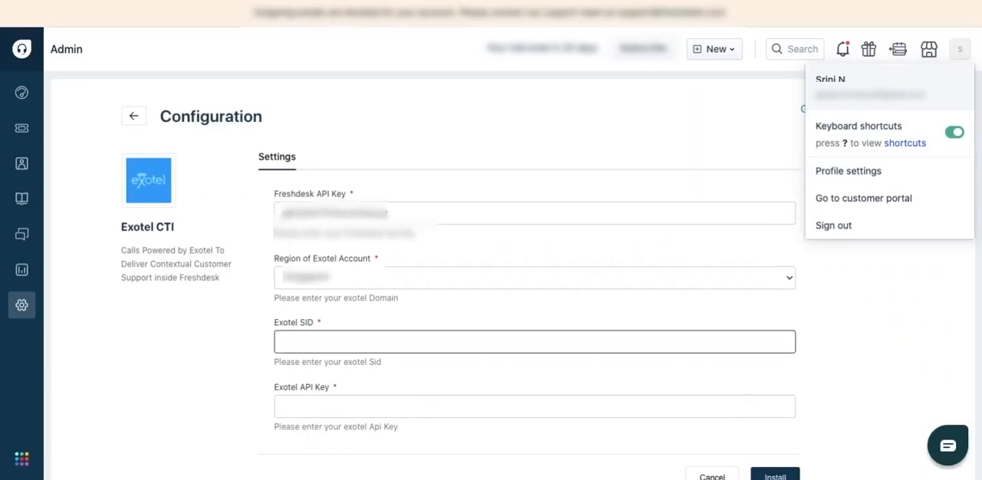
pyautogui.write('fitnessequipment1')
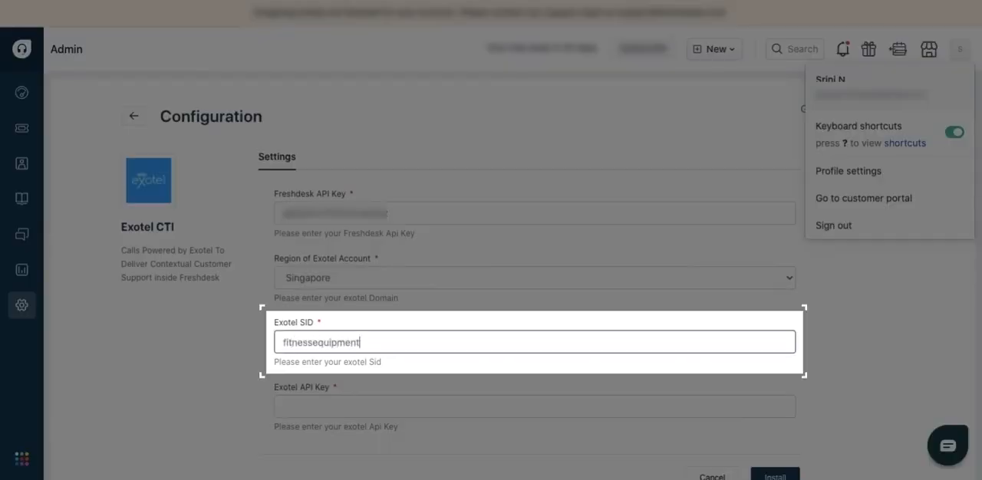
pyautogui.scroll(-1, 529, 306)
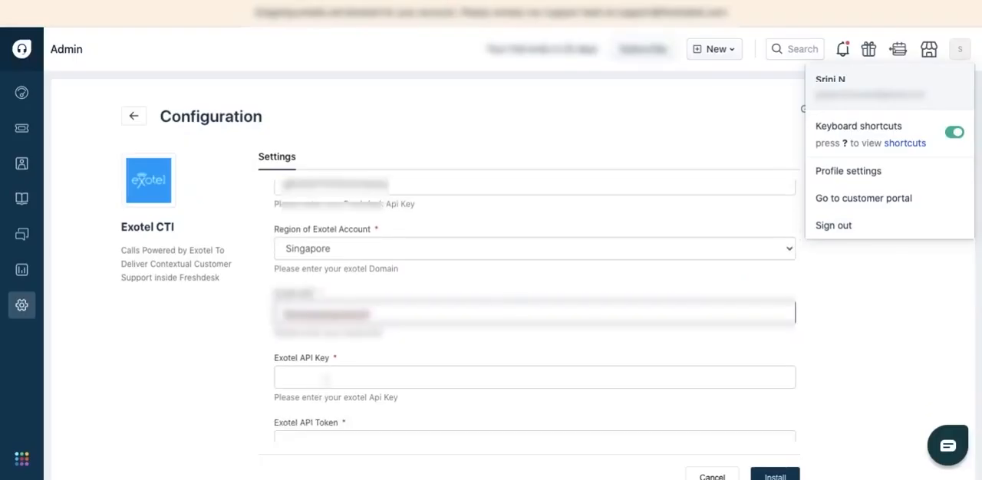
pyautogui.click(326, 379)
pyautogui.hotkey('ctrl', 'v')
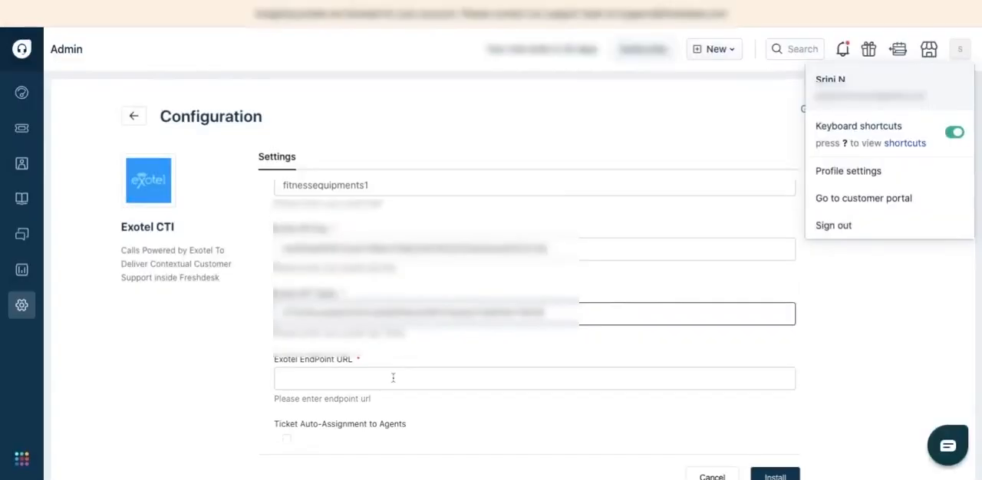
pyautogui.click(482, 380)
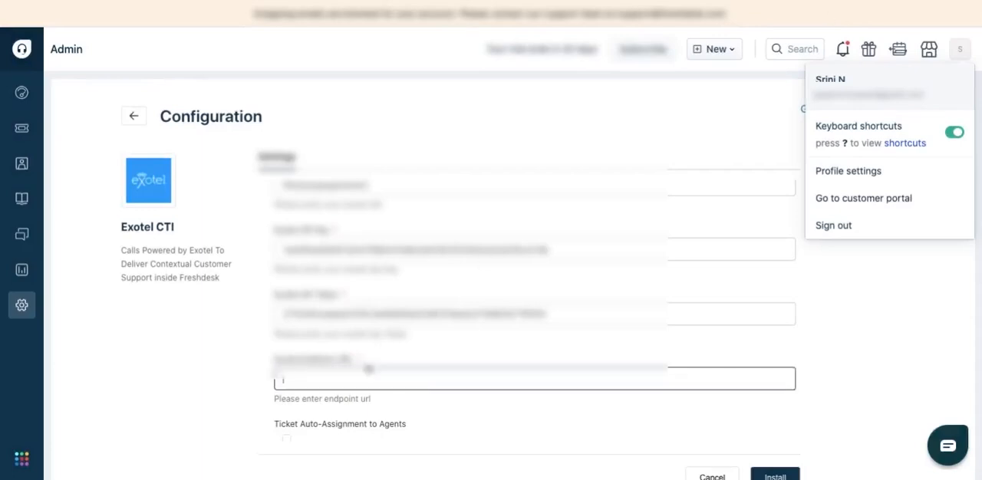
pyautogui.scroll(-2, 368, 369)
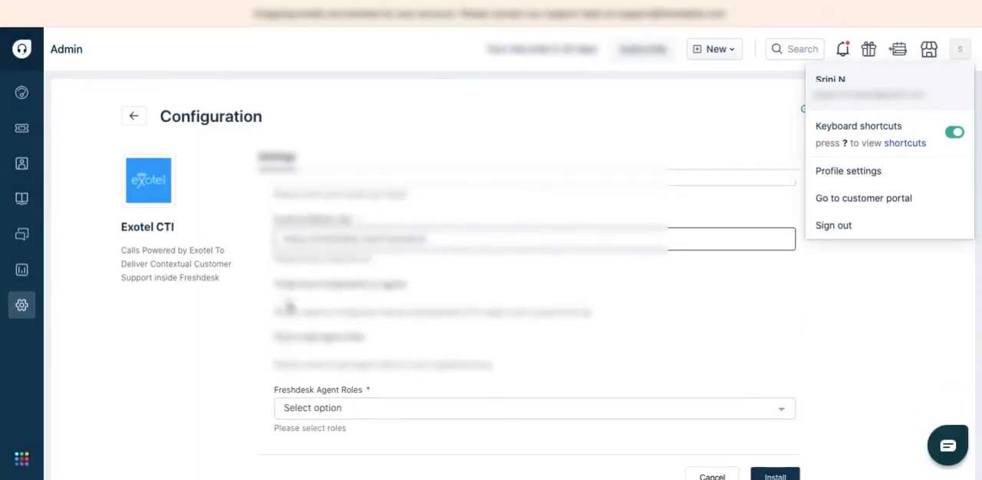
pyautogui.click(286, 300)
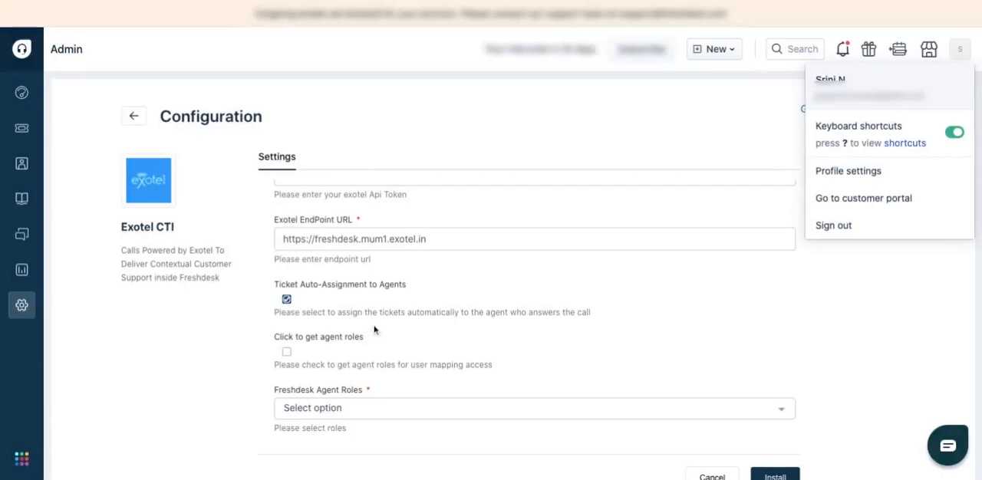
pyautogui.scroll(-1, 328, 334)
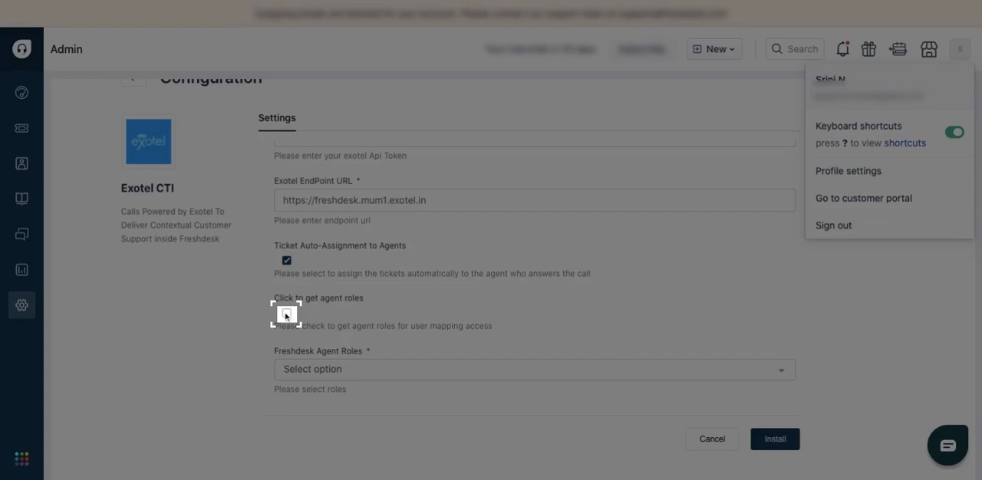
pyautogui.click(286, 315)
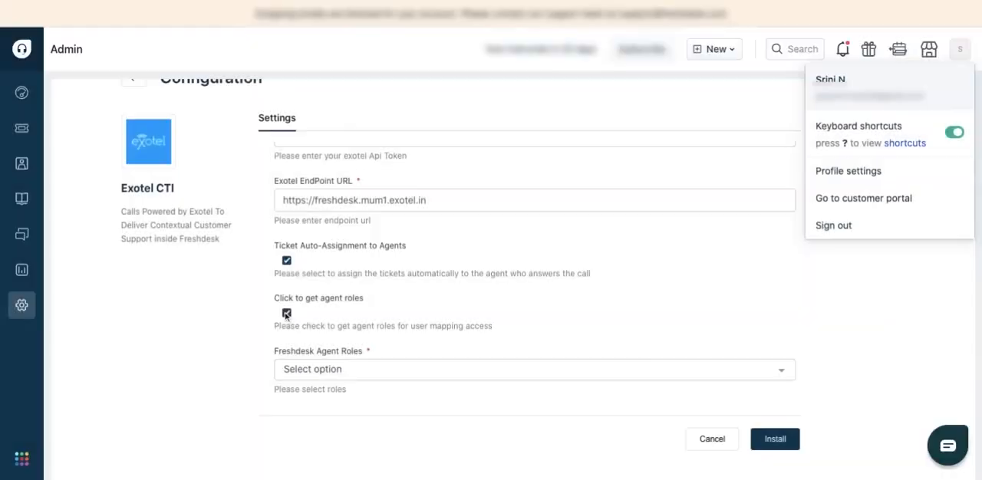
# Select Account Administrator, Administrator, Supervisor and Agent as the Freshdesk agent roles and install Exotel CTI
pyautogui.click(402, 373)
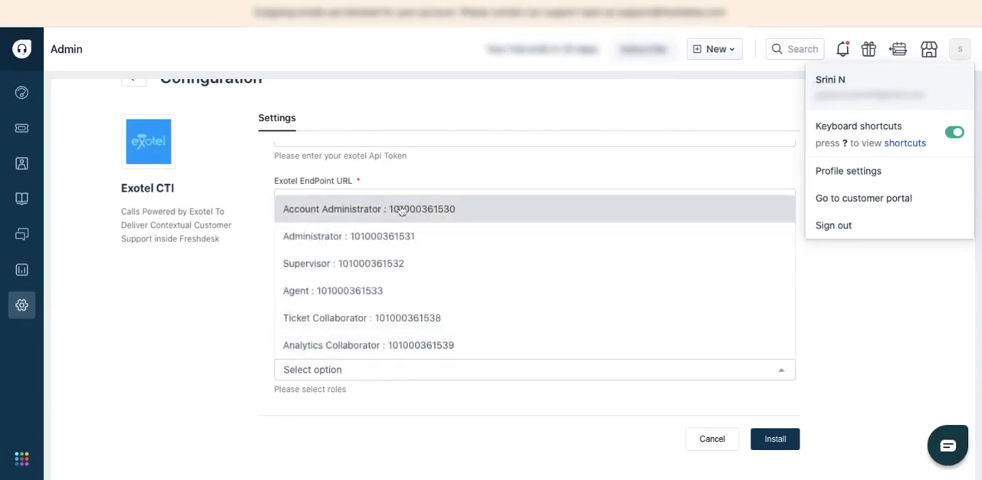
pyautogui.click(399, 212)
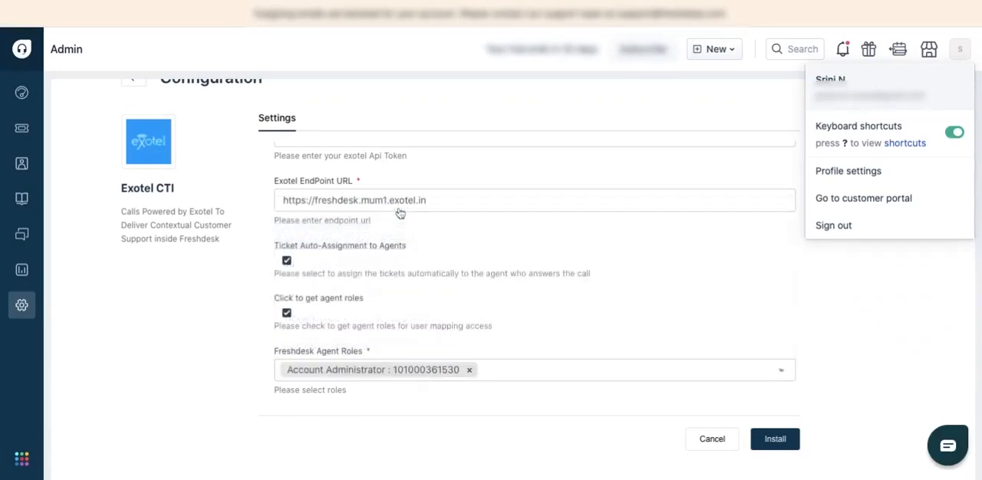
pyautogui.click(502, 375)
pyautogui.click(502, 373)
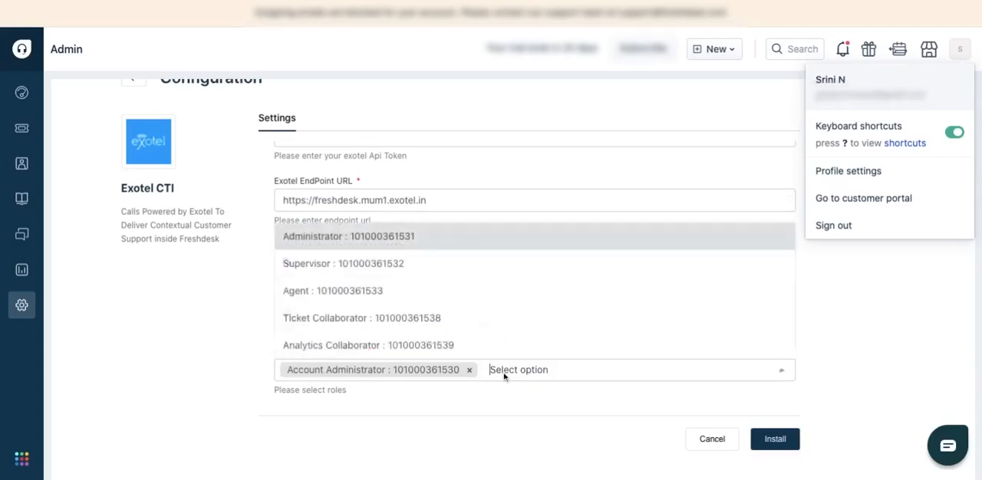
pyautogui.click(432, 239)
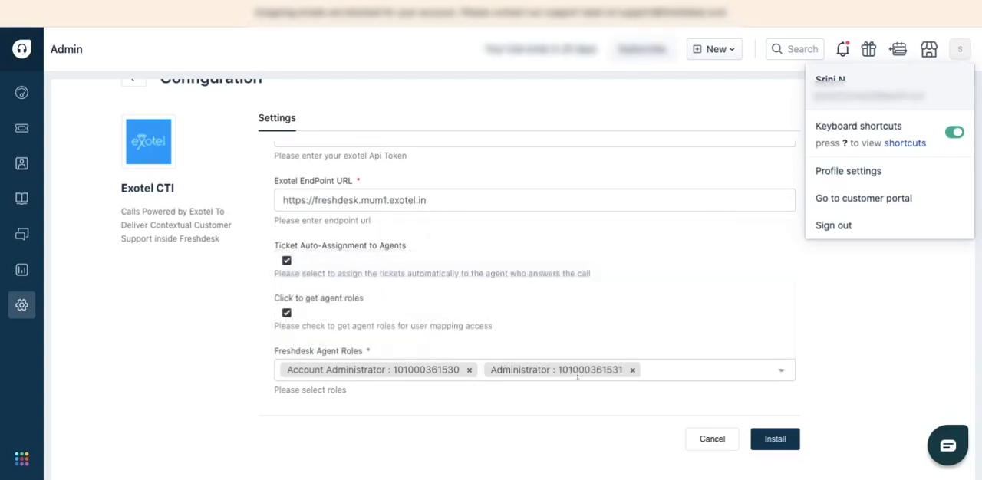
pyautogui.click(657, 373)
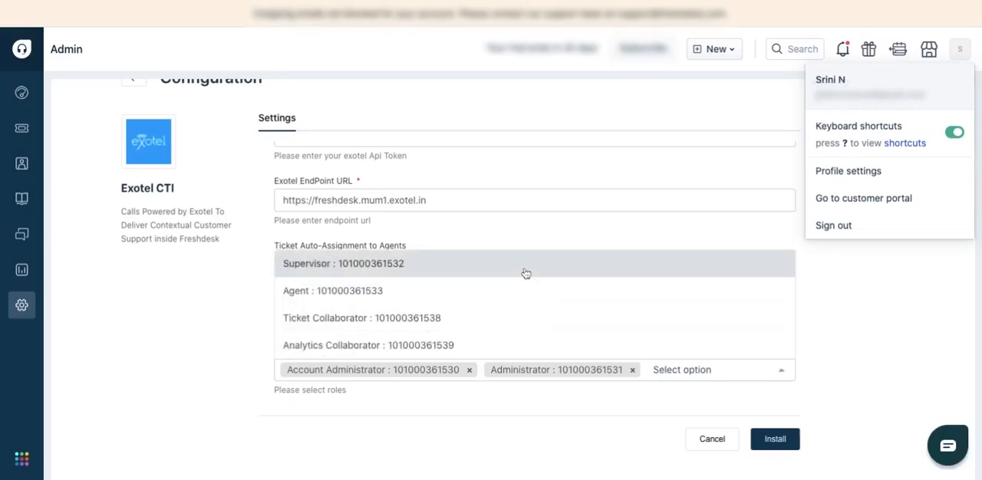
pyautogui.click(526, 265)
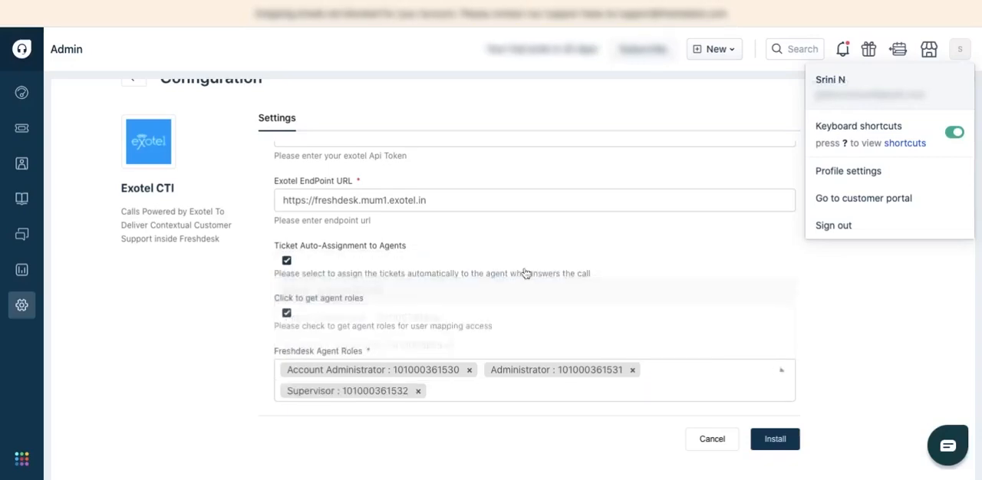
pyautogui.click(703, 387)
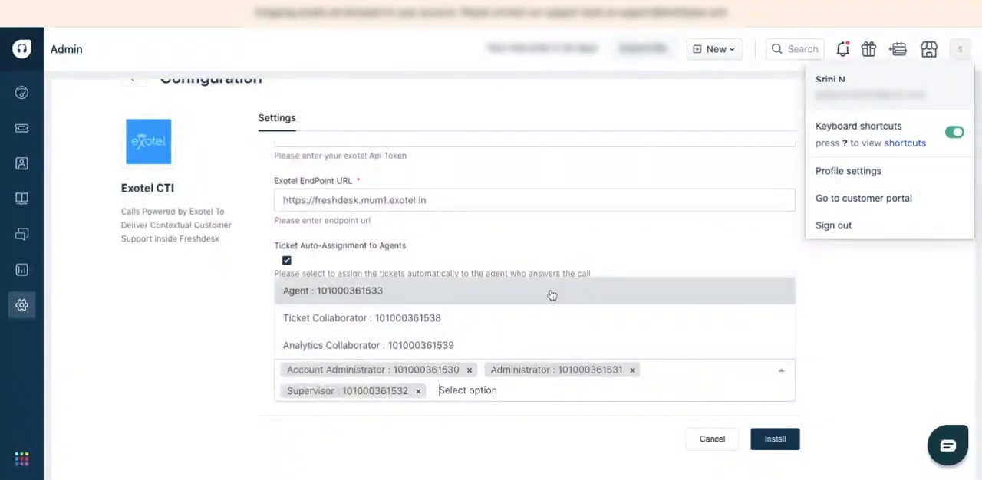
pyautogui.click(552, 296)
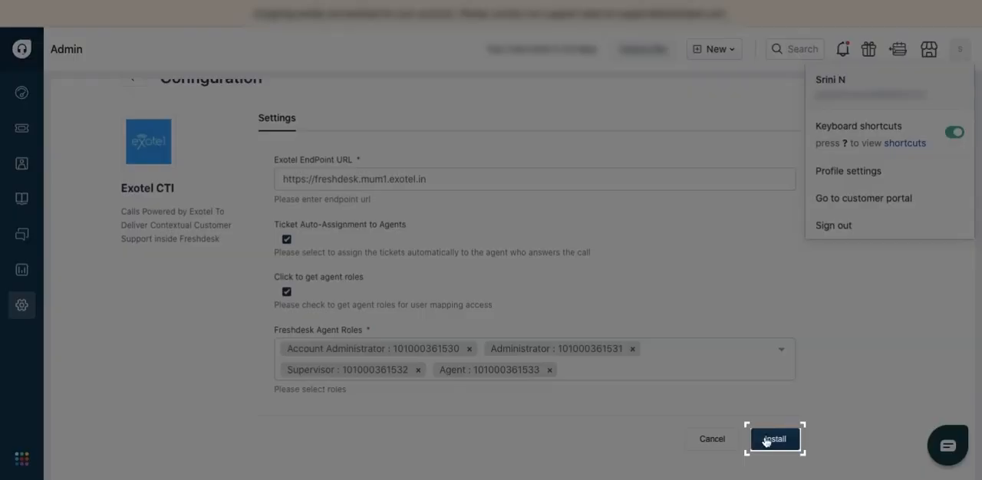
pyautogui.click(765, 440)
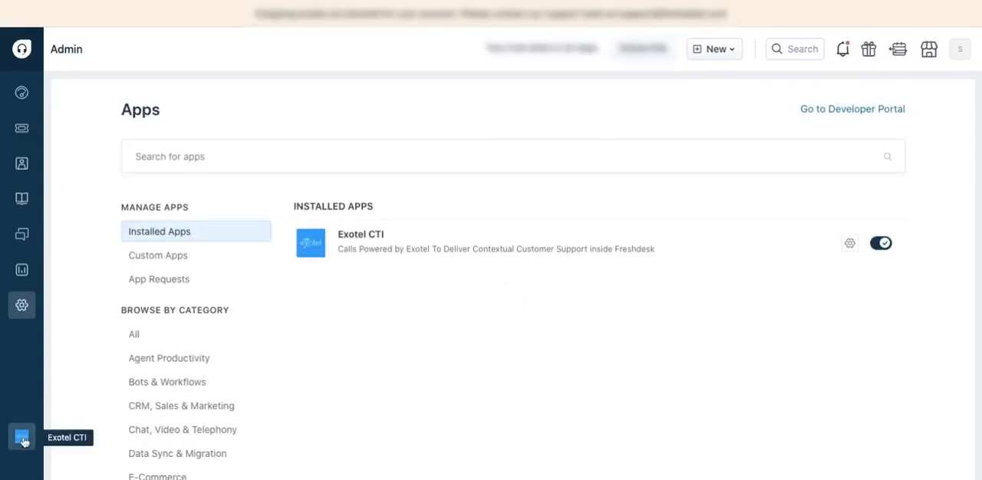
# Open the Exotel CTI user mapping settings and sync the mapping with new agents
pyautogui.click(23, 438)
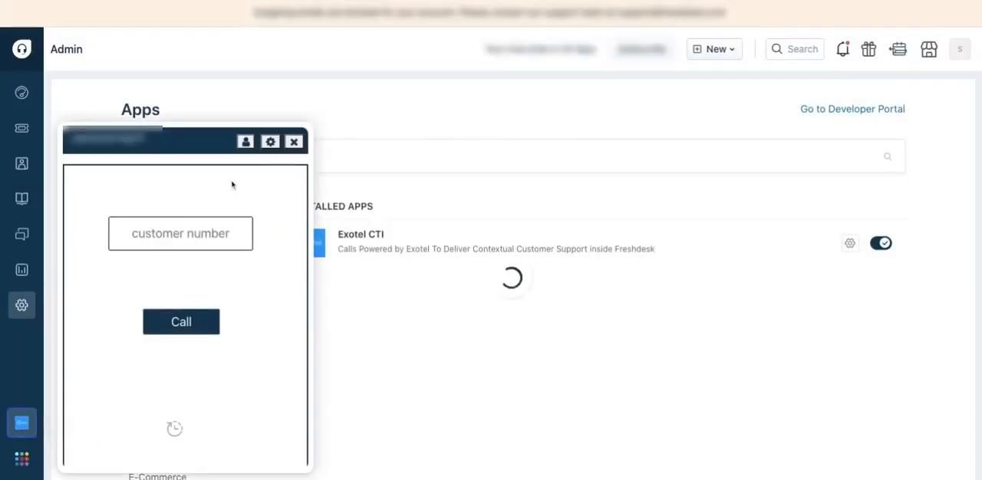
pyautogui.click(269, 144)
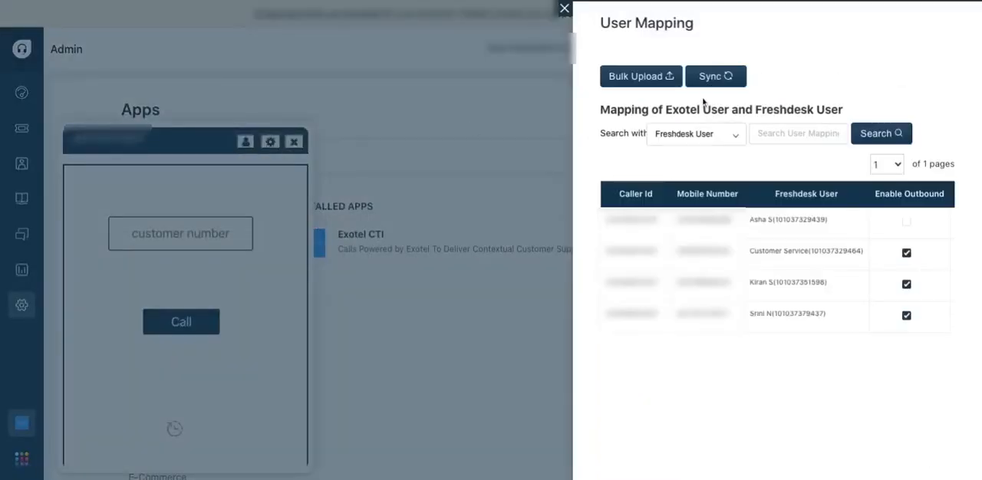
pyautogui.click(717, 77)
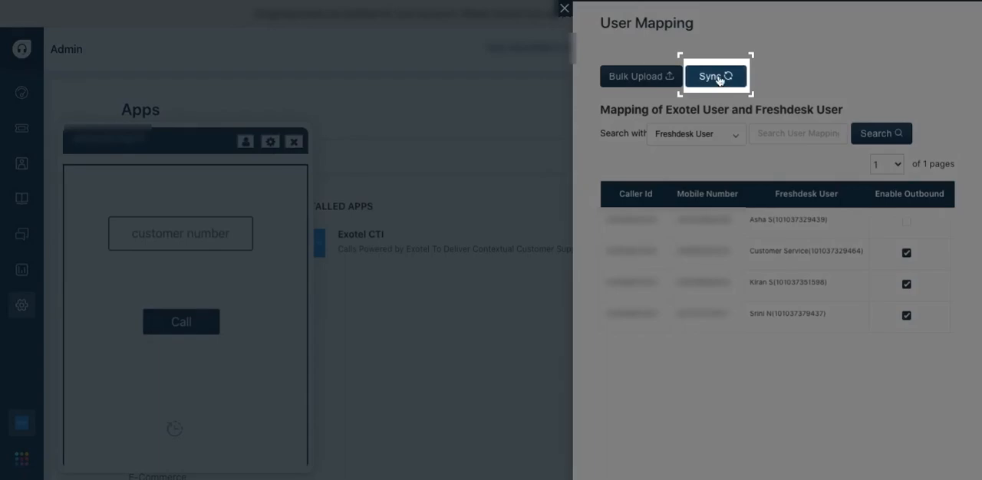
pyautogui.click(719, 77)
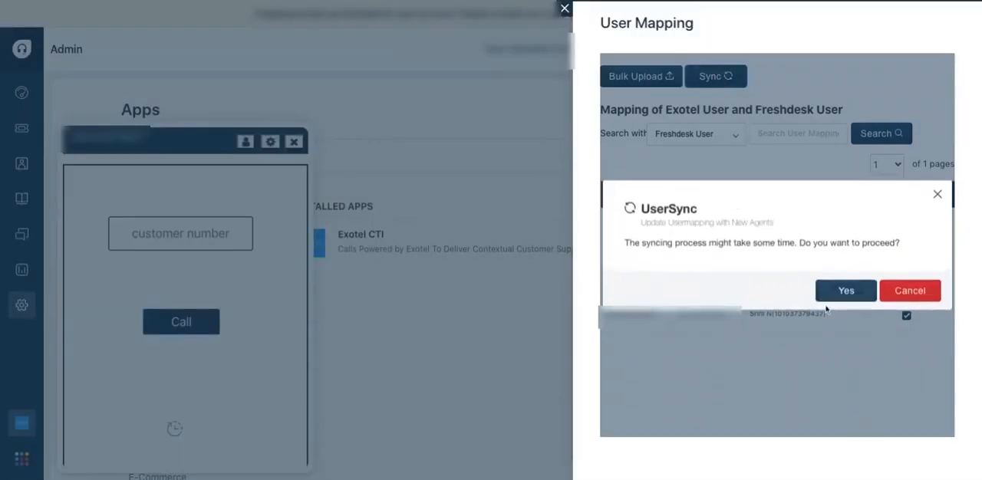
pyautogui.click(843, 291)
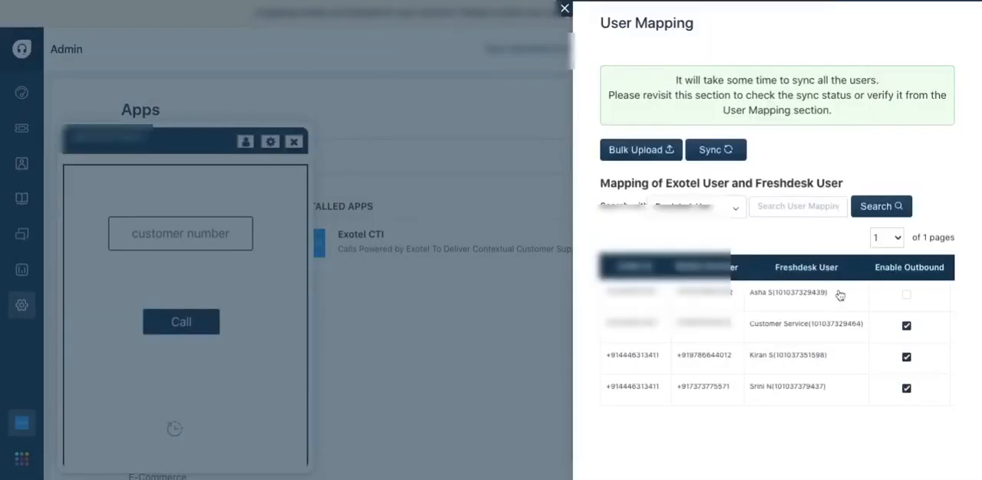
# Edit the Customer Service user's mapping with the agent's mobile number, the caller ID and outbound calling enabled, save it and close the user mapping
pyautogui.hscroll(2, 729, 241)
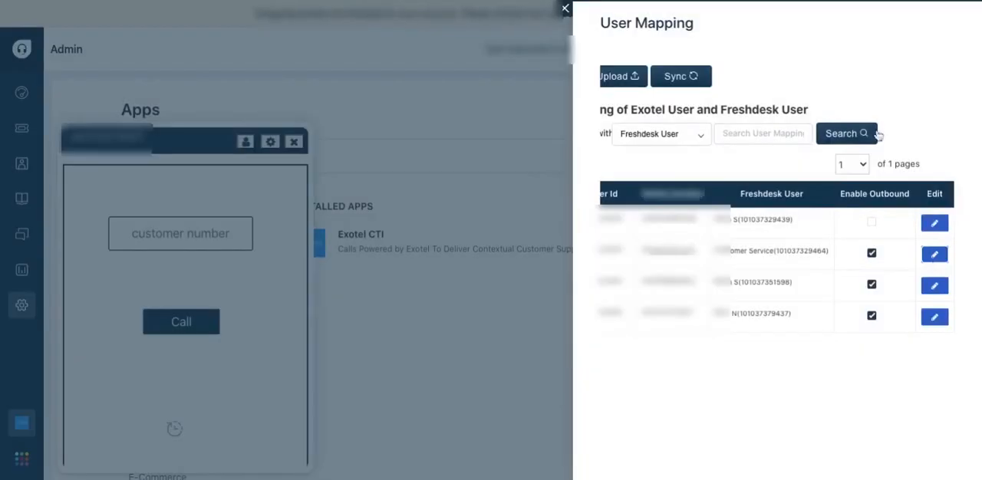
pyautogui.click(933, 257)
pyautogui.click(749, 238)
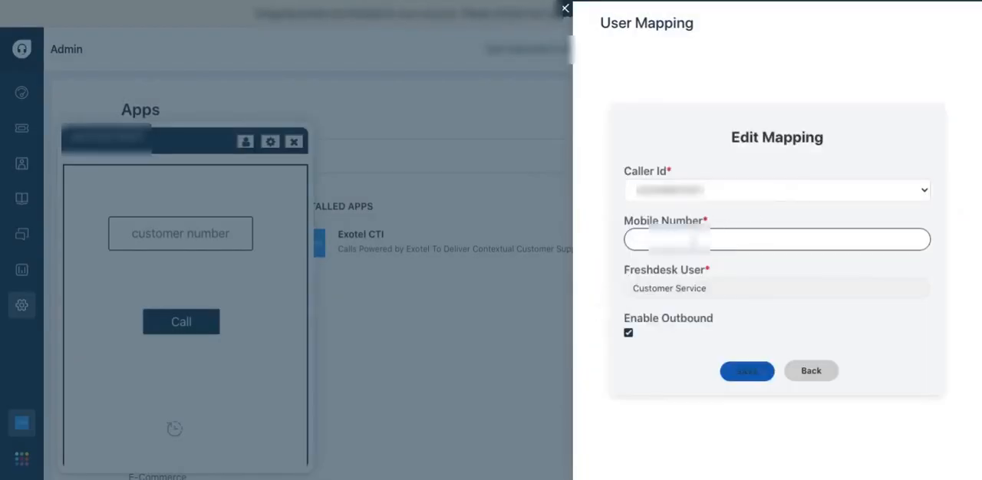
pyautogui.write('+91')
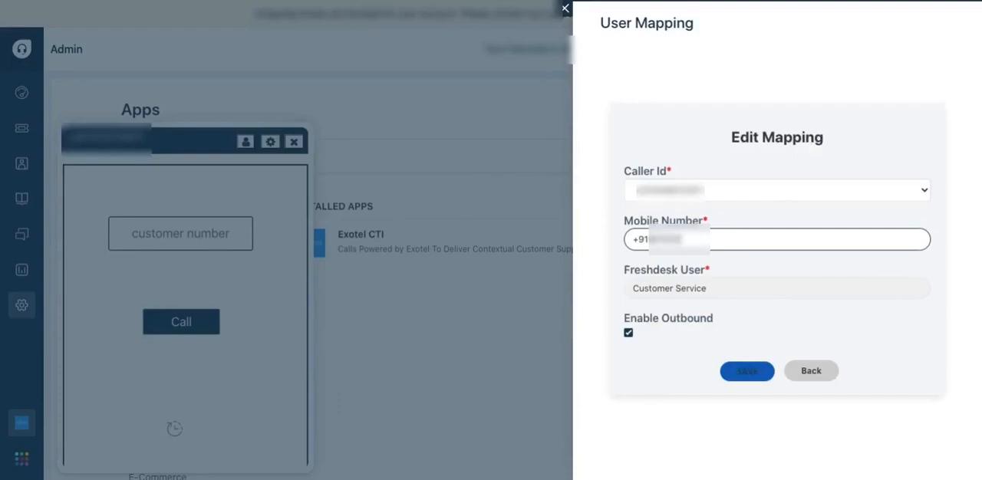
pyautogui.write('3210')
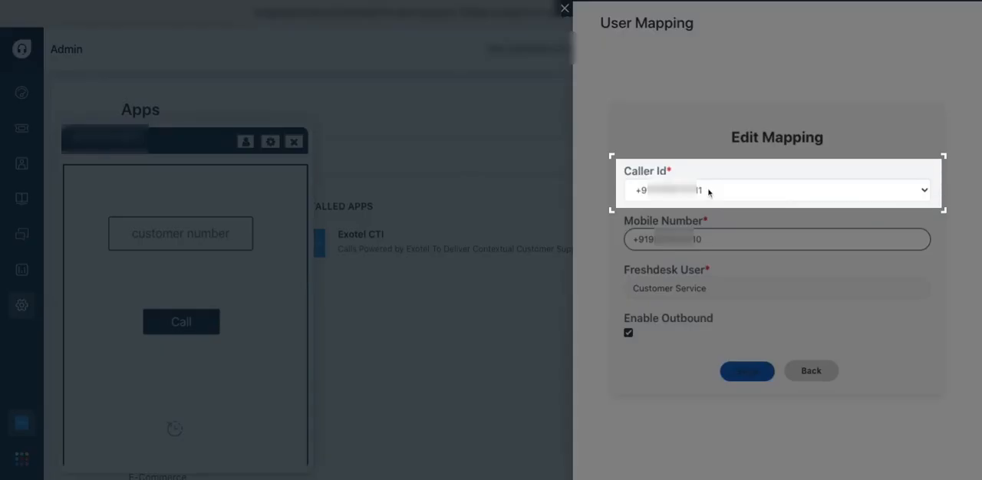
pyautogui.click(709, 193)
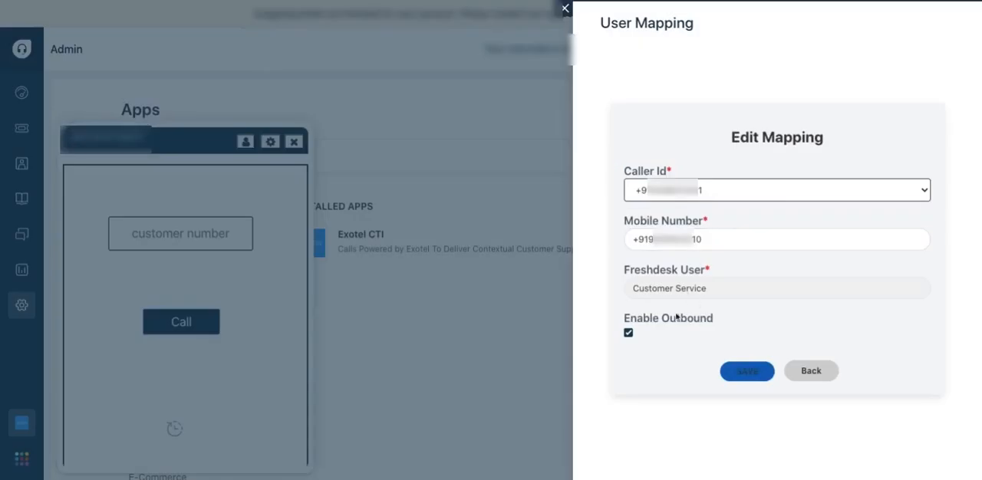
pyautogui.click(628, 334)
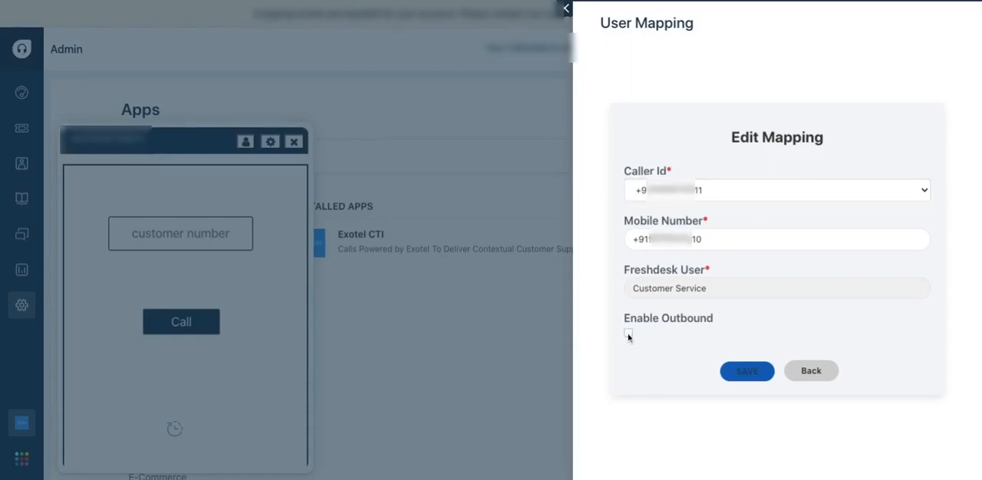
pyautogui.click(628, 335)
pyautogui.click(749, 375)
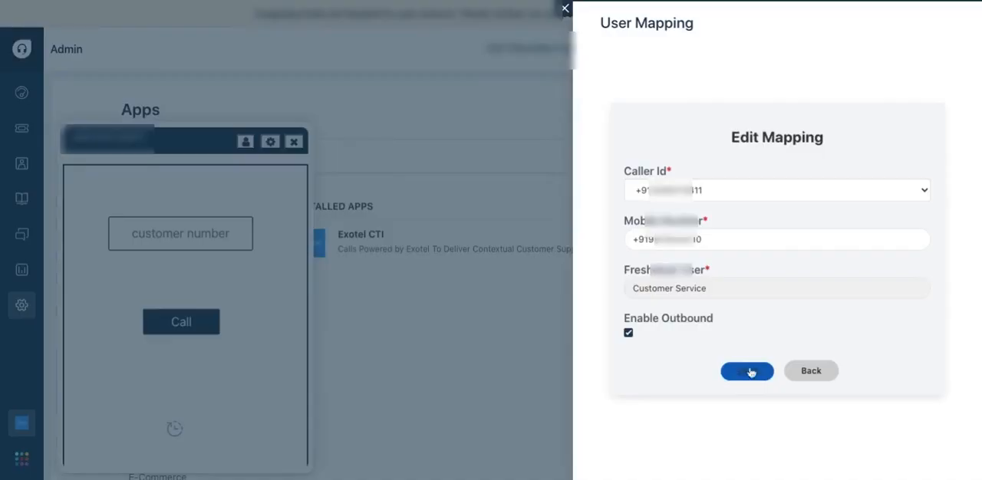
pyautogui.click(809, 407)
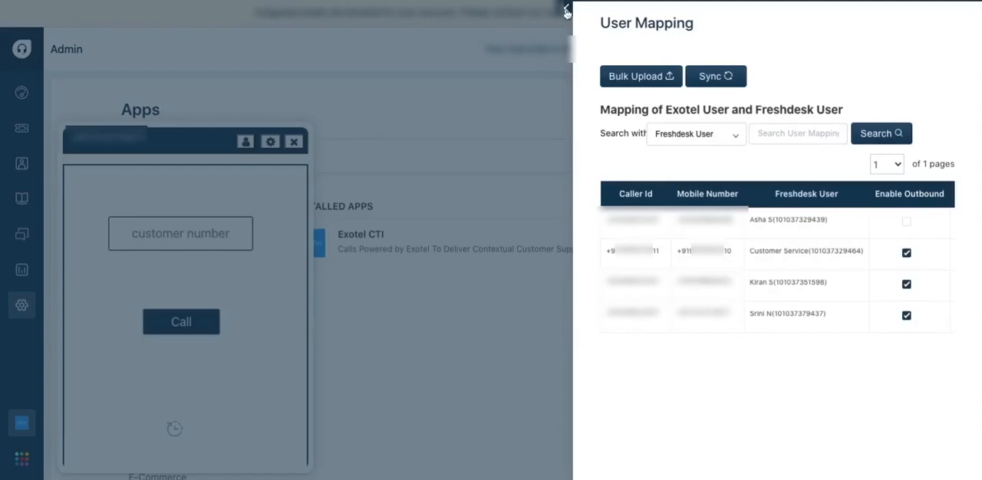
pyautogui.click(566, 10)
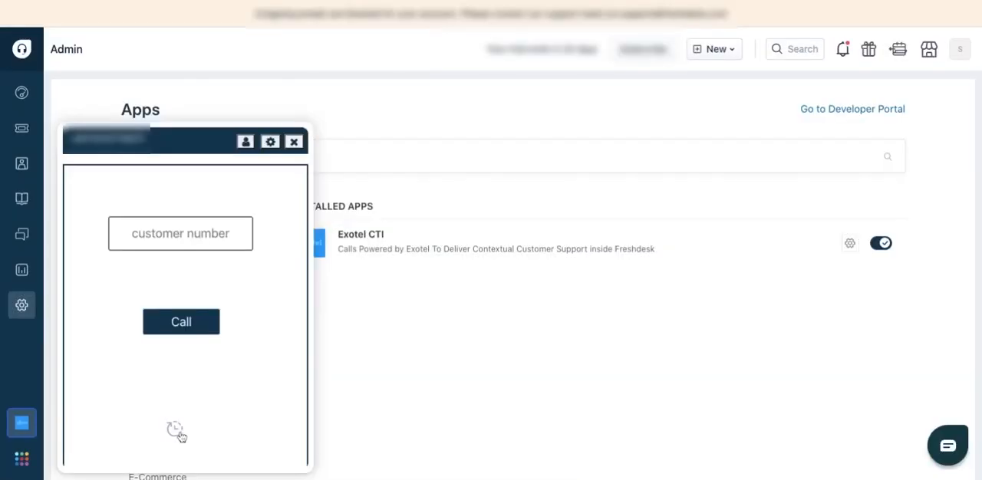
# Enter the customer's phone number in the Exotel CTI dialer and look through the call history
pyautogui.click(197, 237)
pyautogui.write('98XXXXXX10')
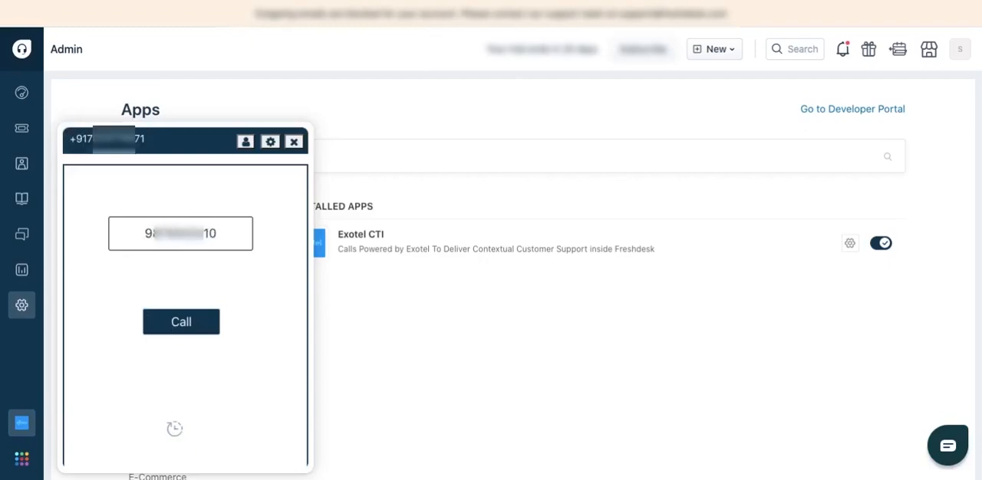
pyautogui.click(175, 429)
pyautogui.scroll(-2, 205, 219)
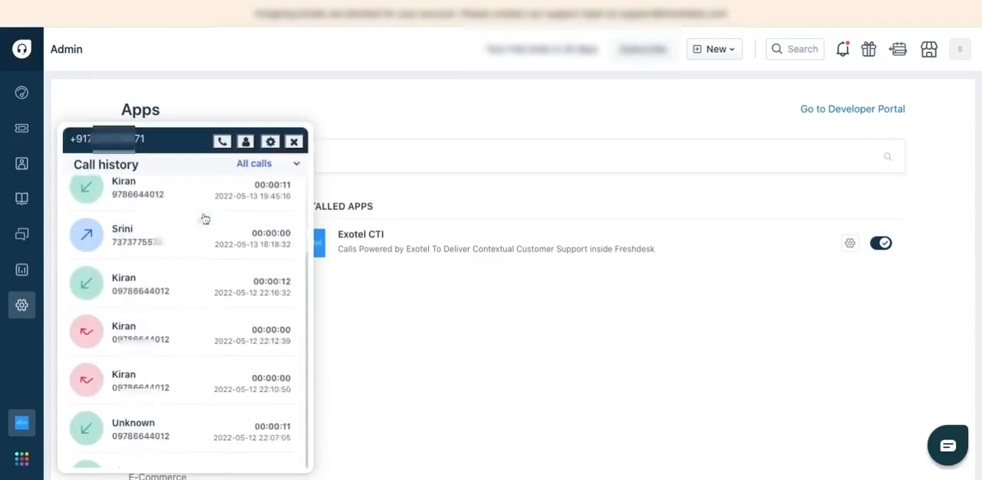
pyautogui.scroll(2, 205, 220)
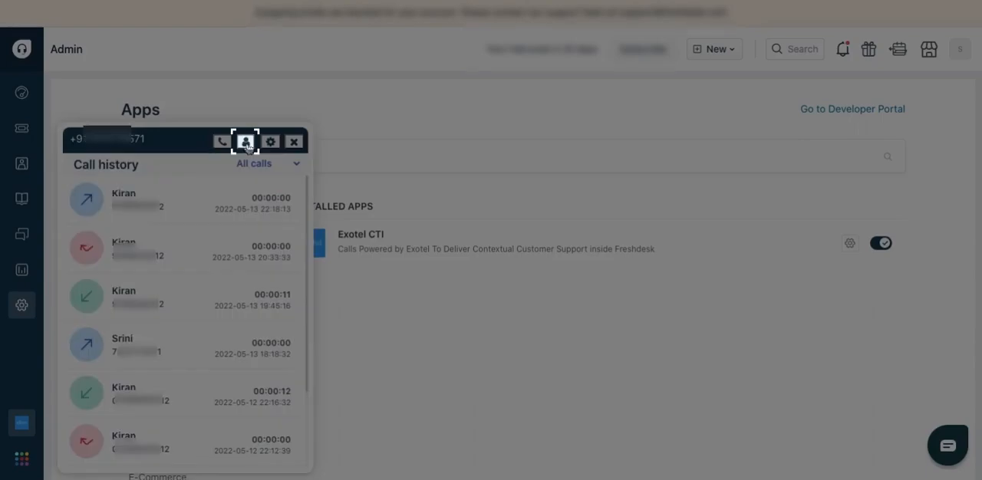
# Refresh the agent/device state in Exotel CTI and switch the device status off and on again
pyautogui.click(245, 143)
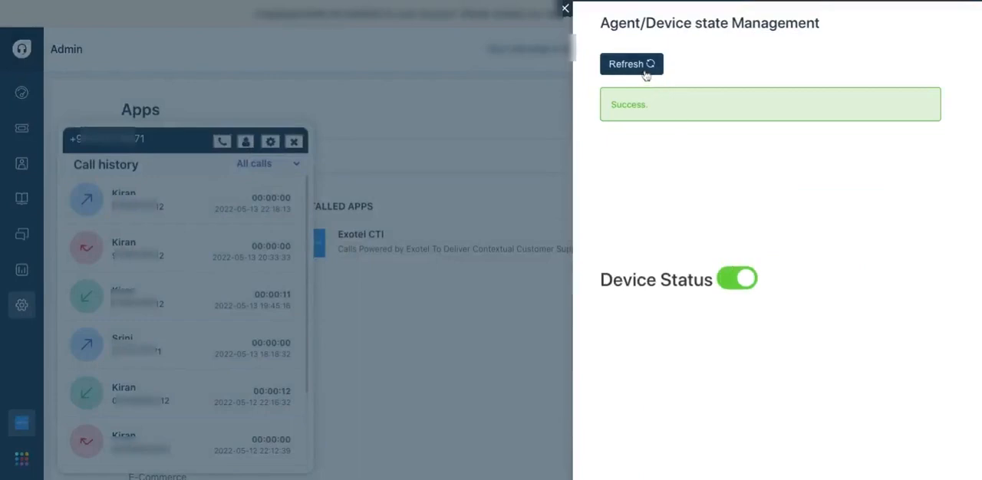
pyautogui.click(645, 66)
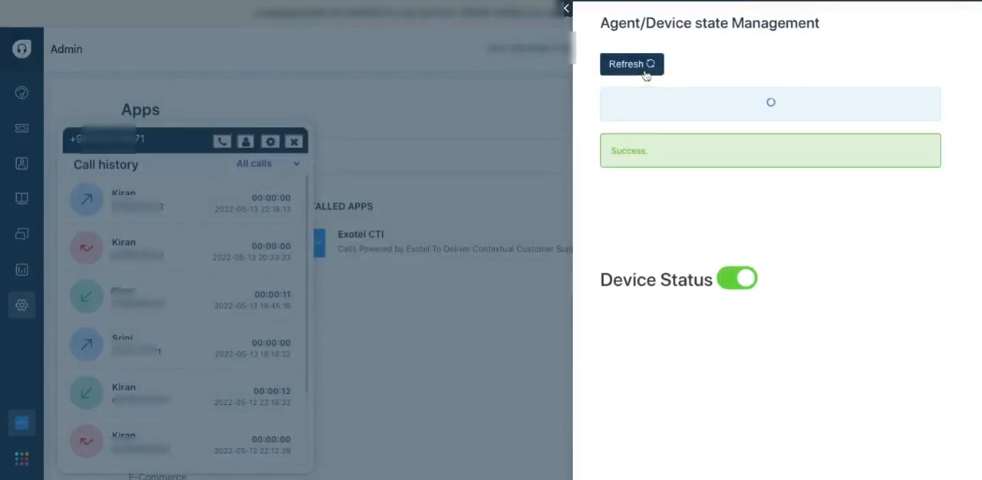
pyautogui.click(727, 285)
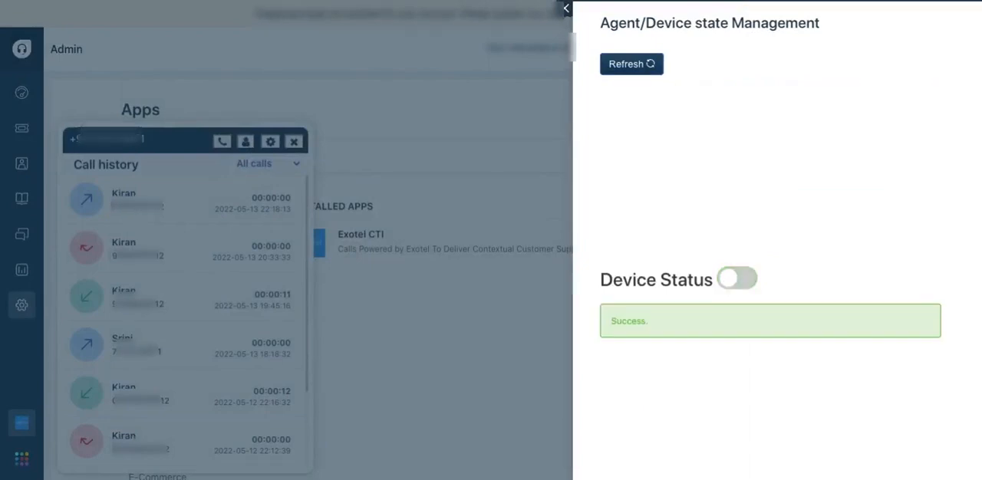
pyautogui.click(728, 282)
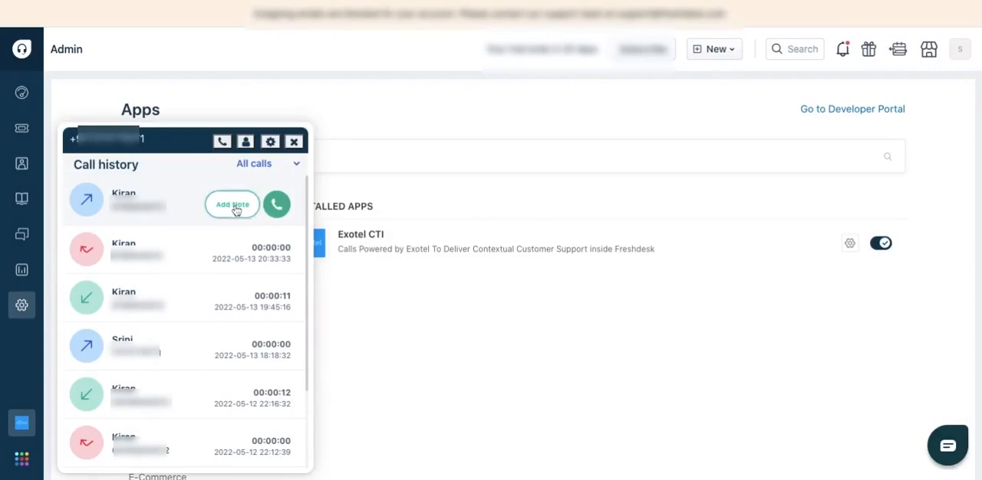
# Add the call note "test" to the most recent outbound call in the call history and create a ticket from it
pyautogui.click(234, 207)
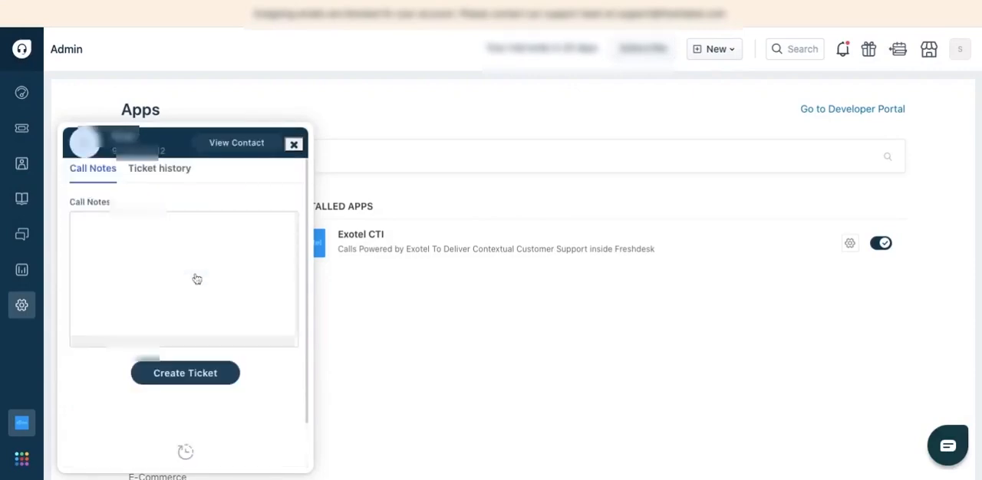
pyautogui.click(189, 276)
pyautogui.write('tes')
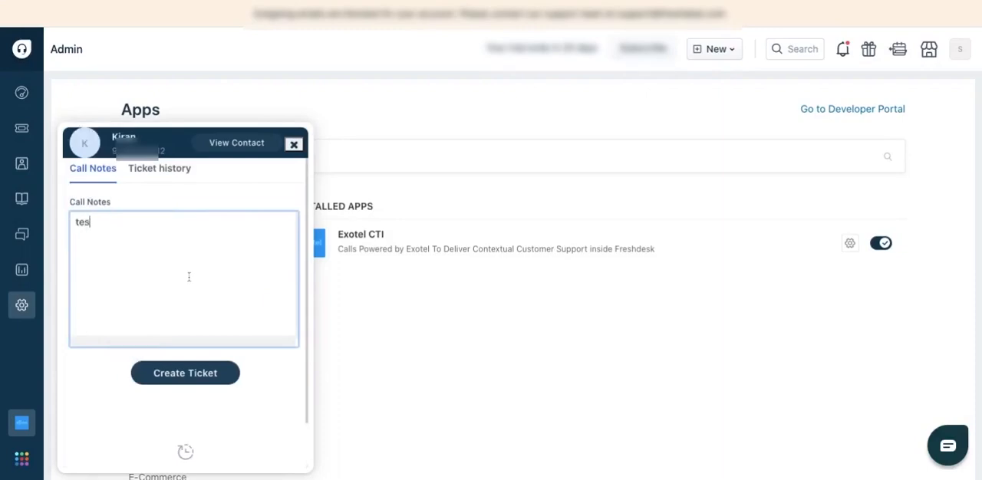
pyautogui.write('t')
pyautogui.click(201, 375)
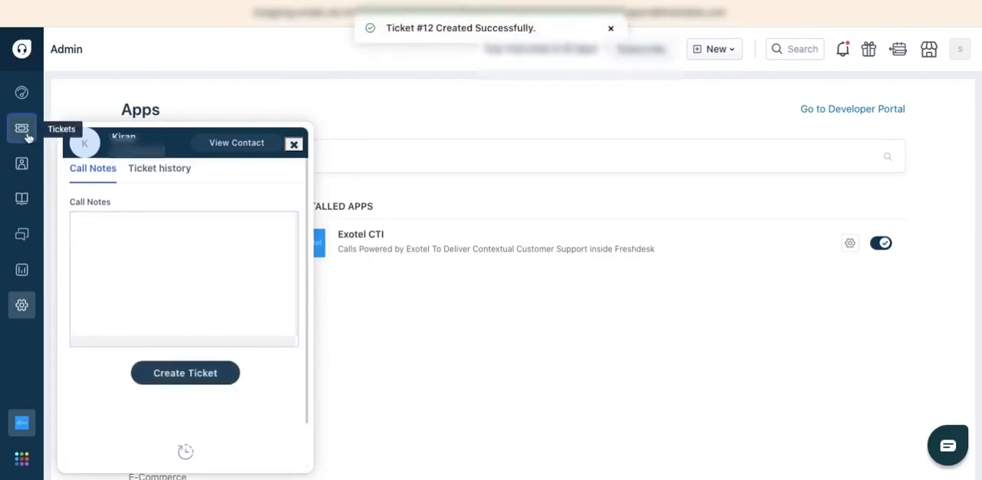
# Go to the ticket list, close the Exotel CTI widget and open the newly created outbound call ticket
pyautogui.click(26, 134)
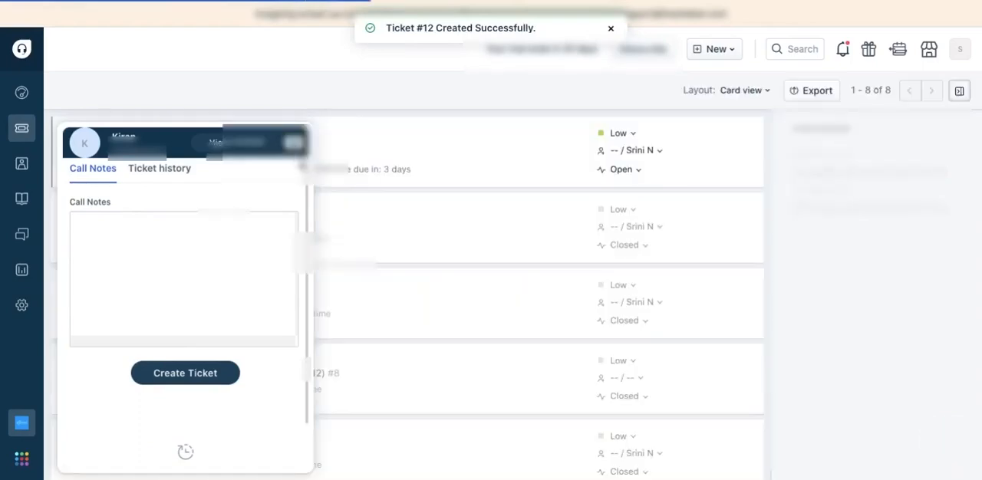
pyautogui.click(295, 145)
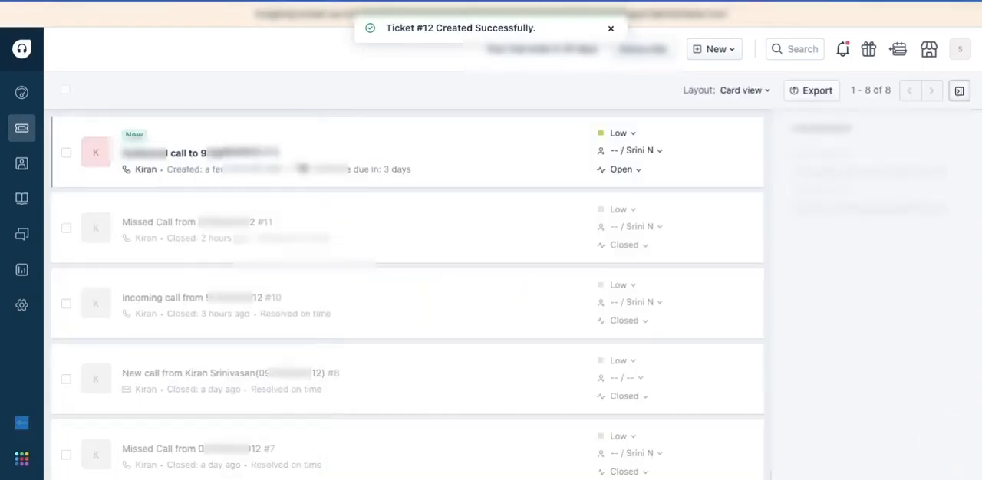
pyautogui.click(230, 156)
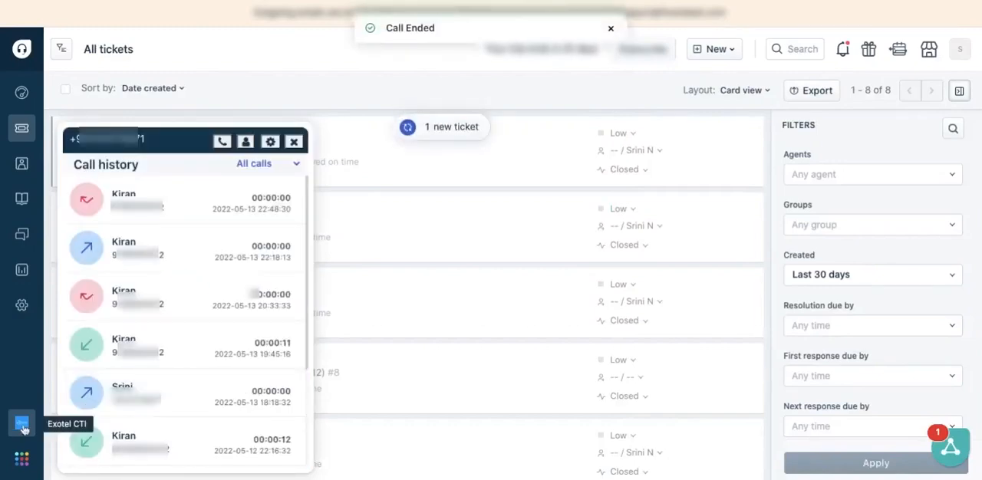
# Close the call history, load the new ticket into the ticket list and open the new missed call ticket
pyautogui.click(22, 423)
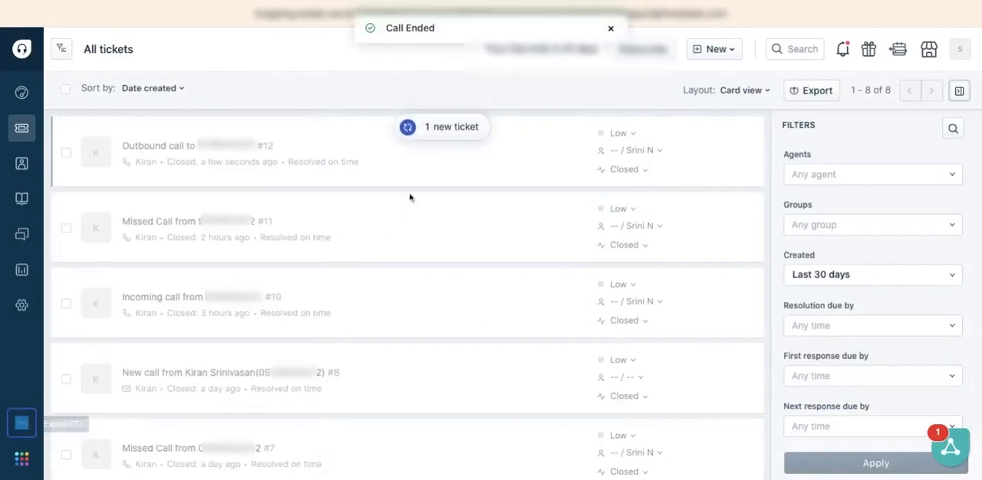
pyautogui.click(445, 128)
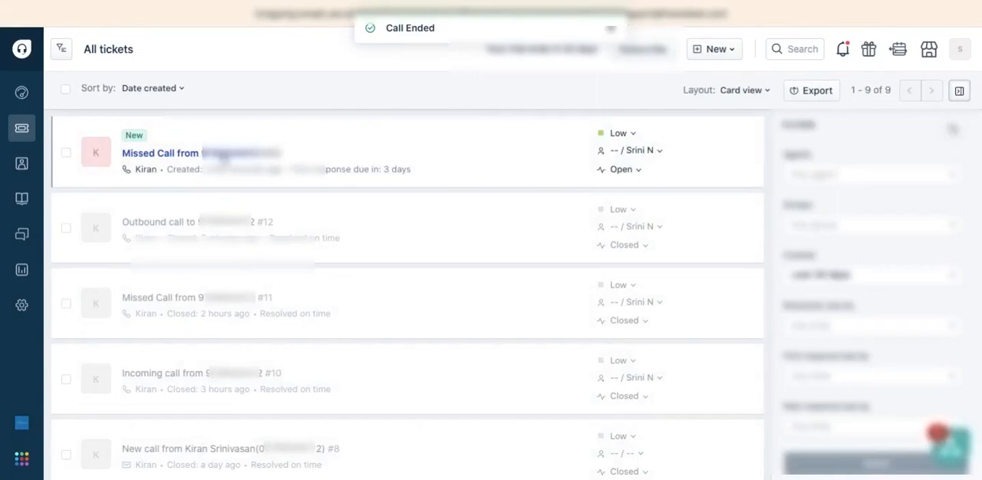
pyautogui.click(223, 154)
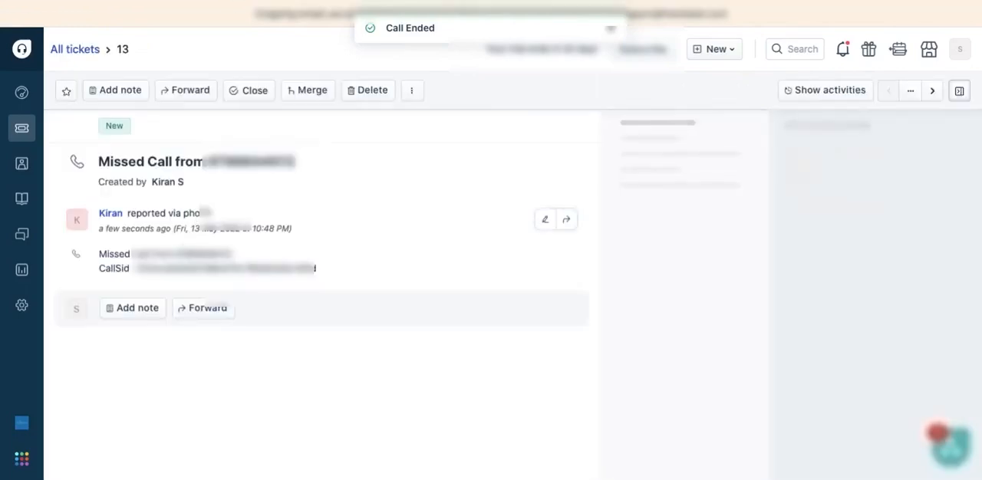